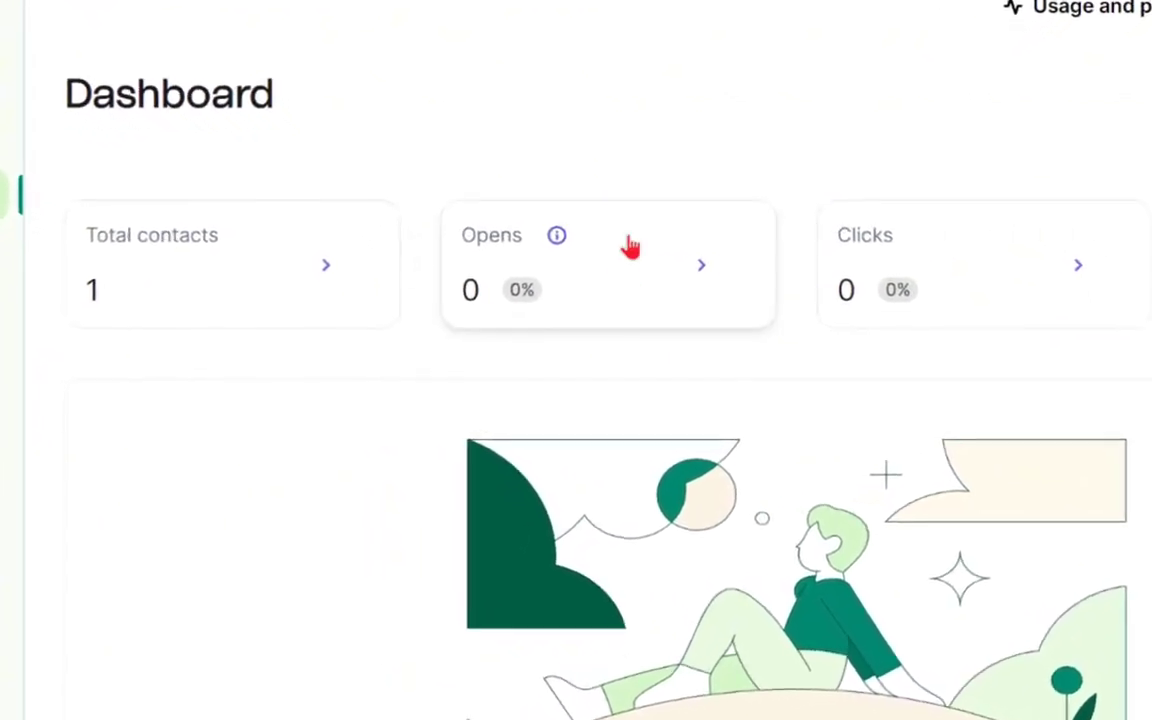
# - Go to the Home page, scroll through it, and return to the top
pyautogui.moveTo(533, 240)
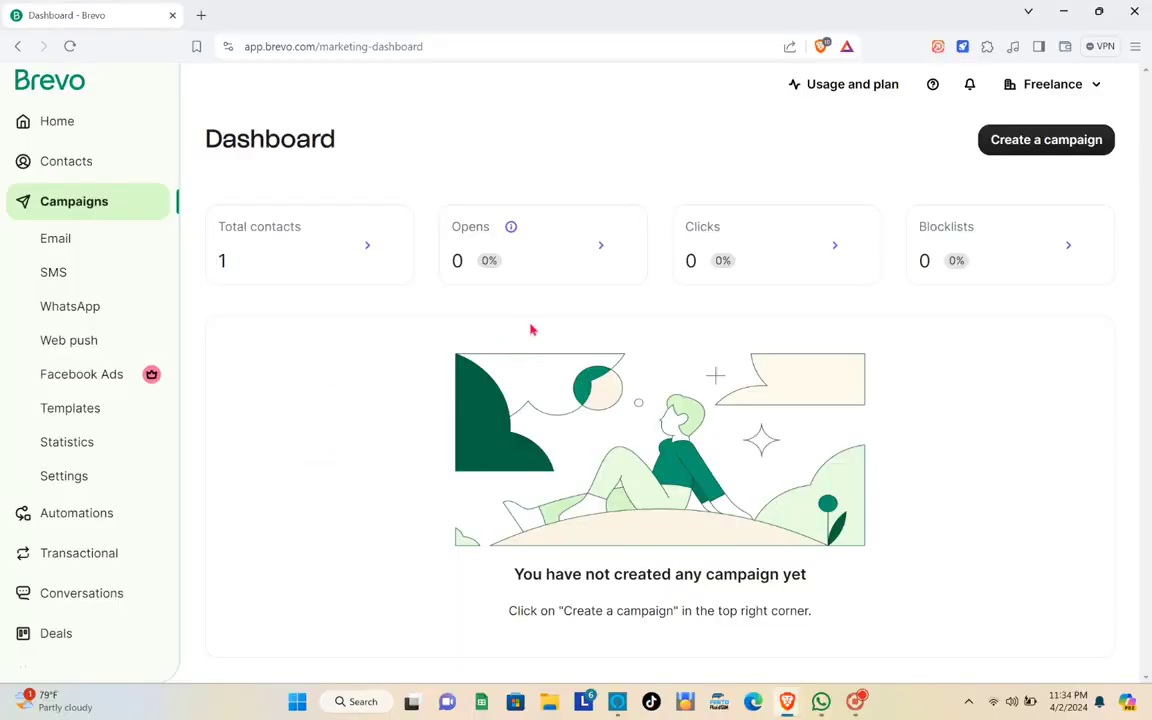
pyautogui.click(91, 125)
pyautogui.scroll(-2, 316, 303)
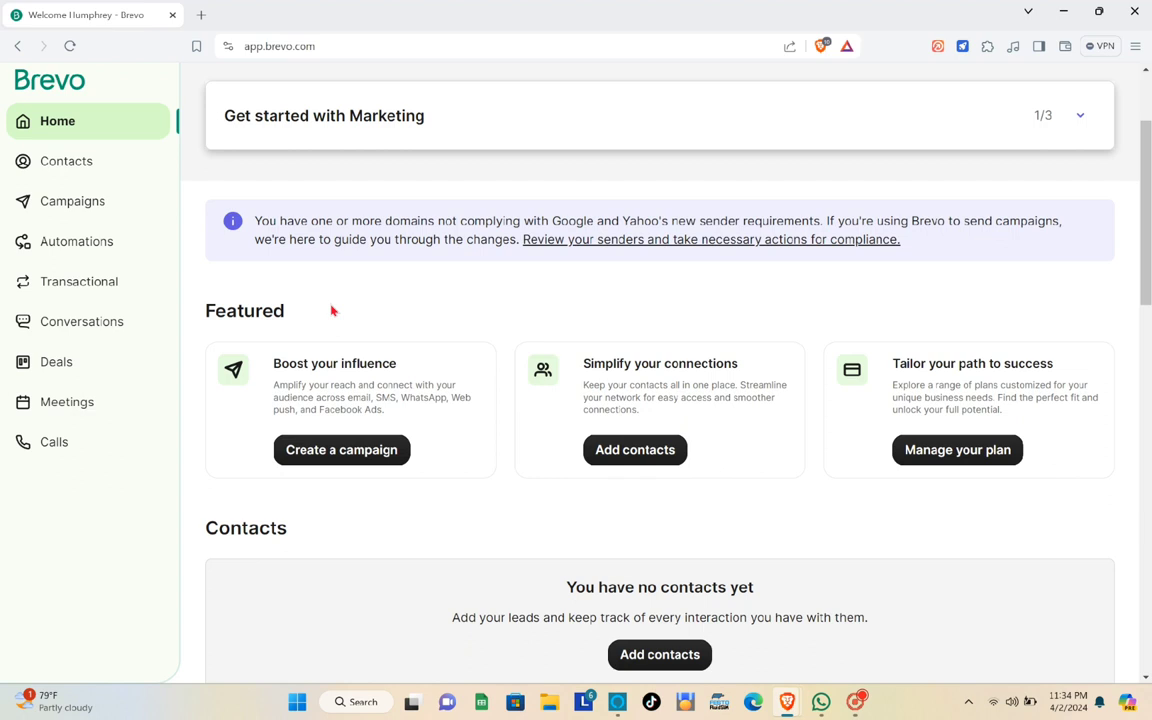
pyautogui.scroll(-10, 390, 330)
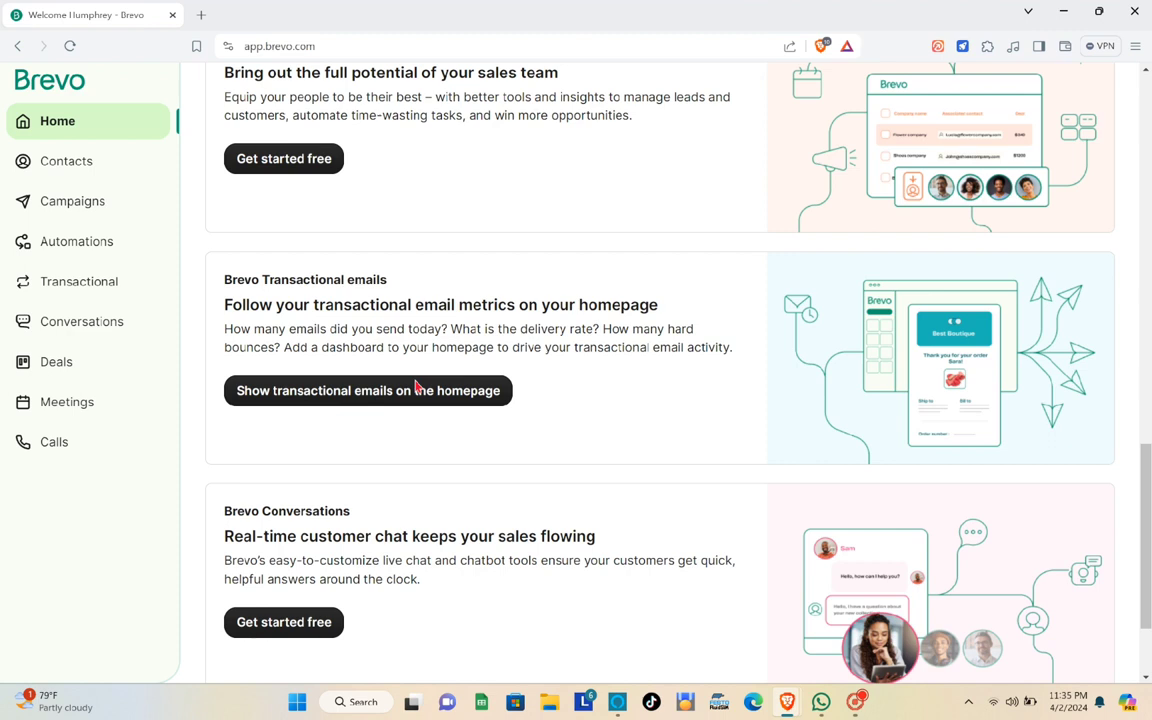
pyautogui.click(415, 389)
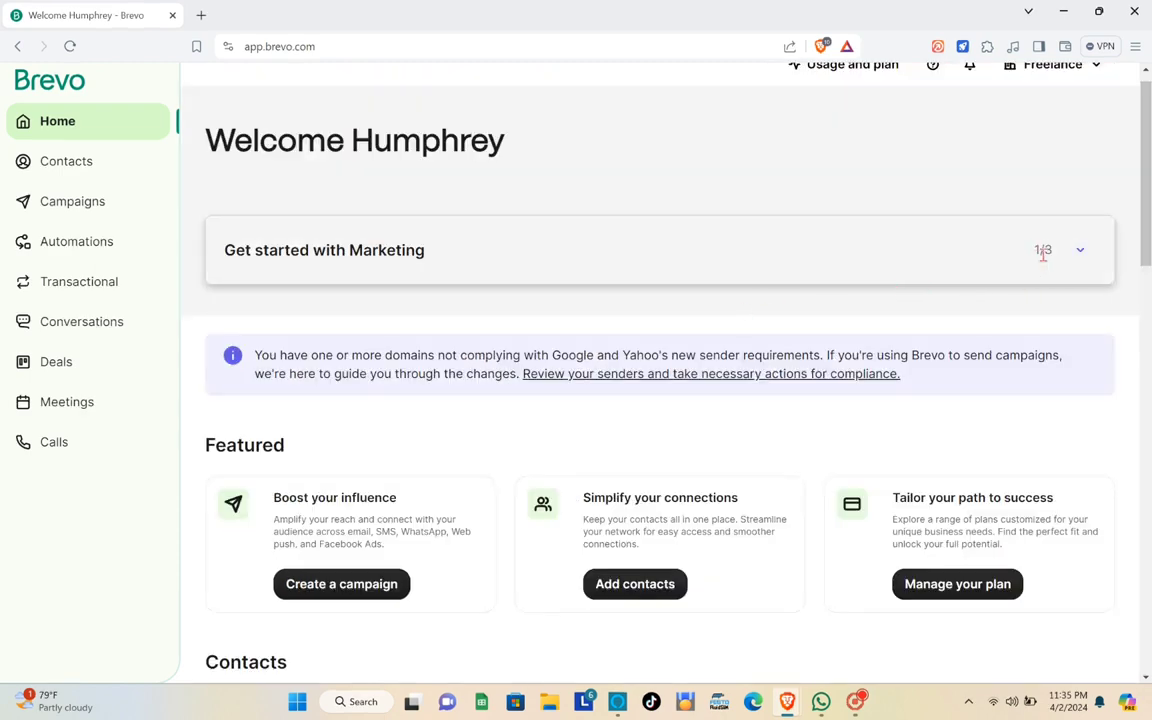
# - Expand the Get started with Marketing checklist and start the 'Add your first contacts' step
pyautogui.click(1080, 251)
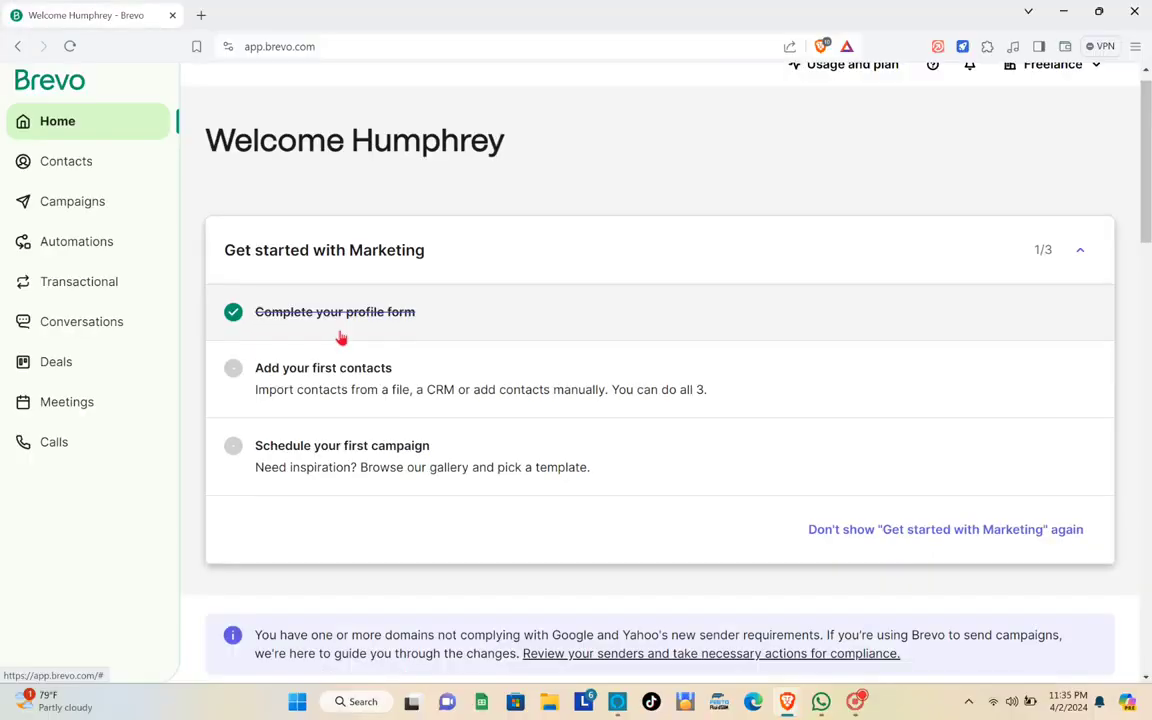
pyautogui.scroll(-3, 340, 341)
pyautogui.scroll(2, 340, 343)
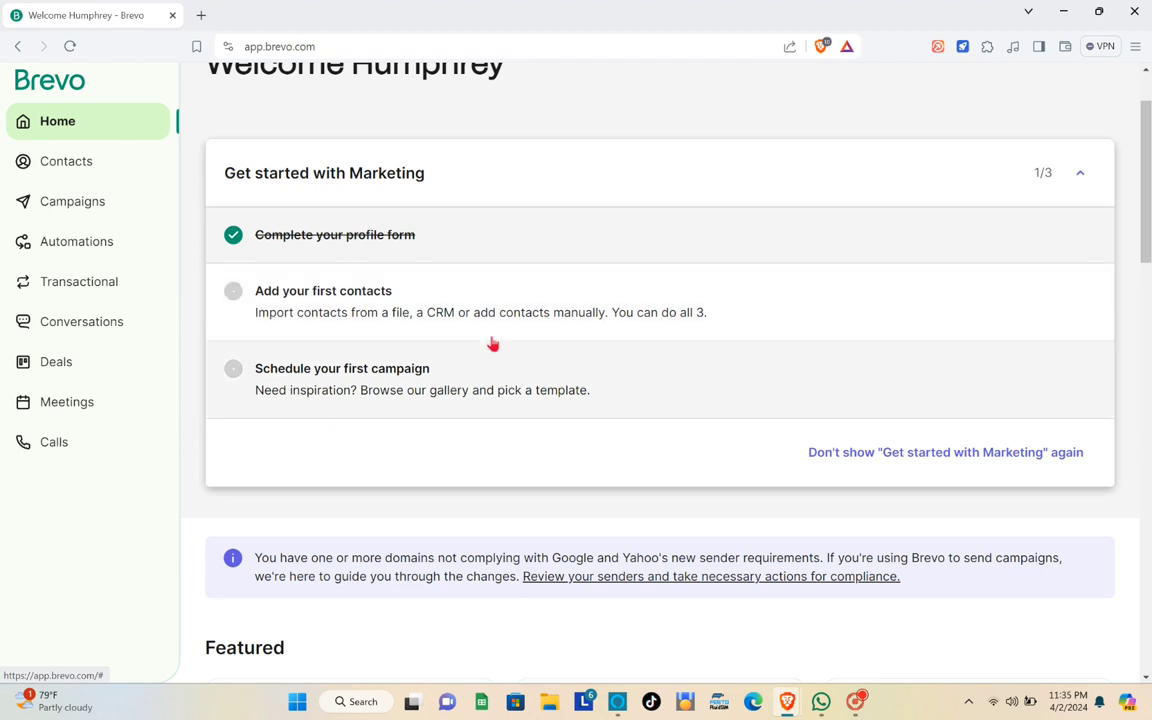
pyautogui.click(232, 296)
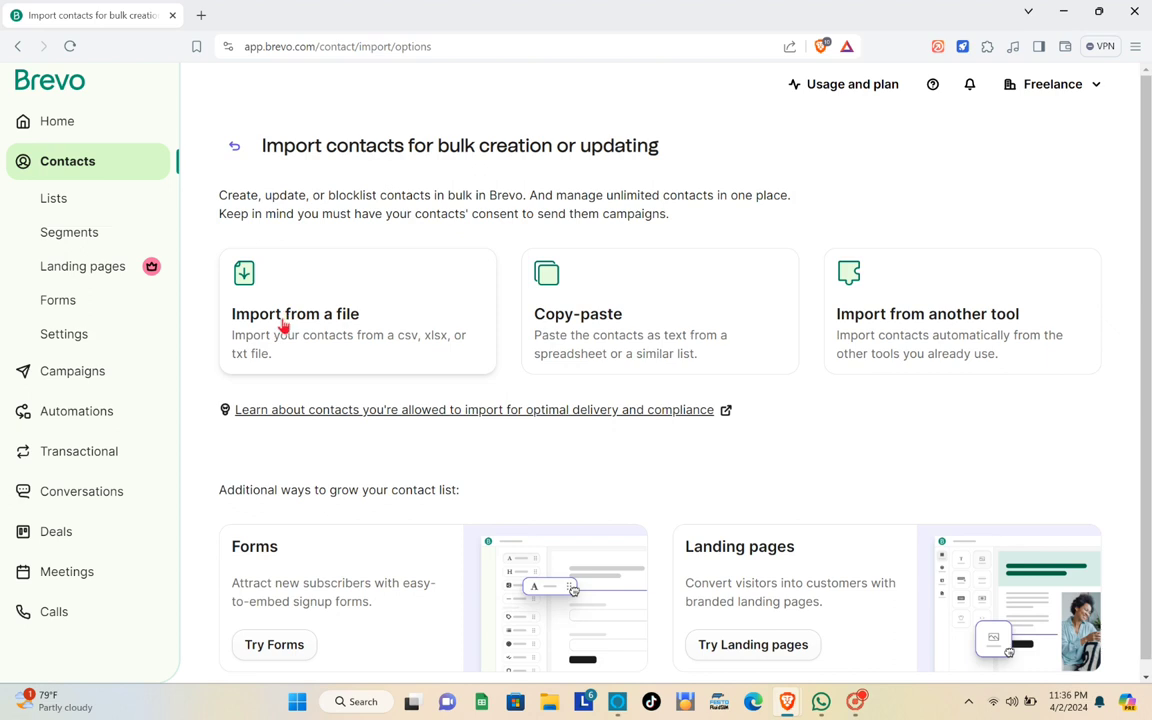
# - Open the Contacts list from the sidebar
pyautogui.scroll(-1, 300, 333)
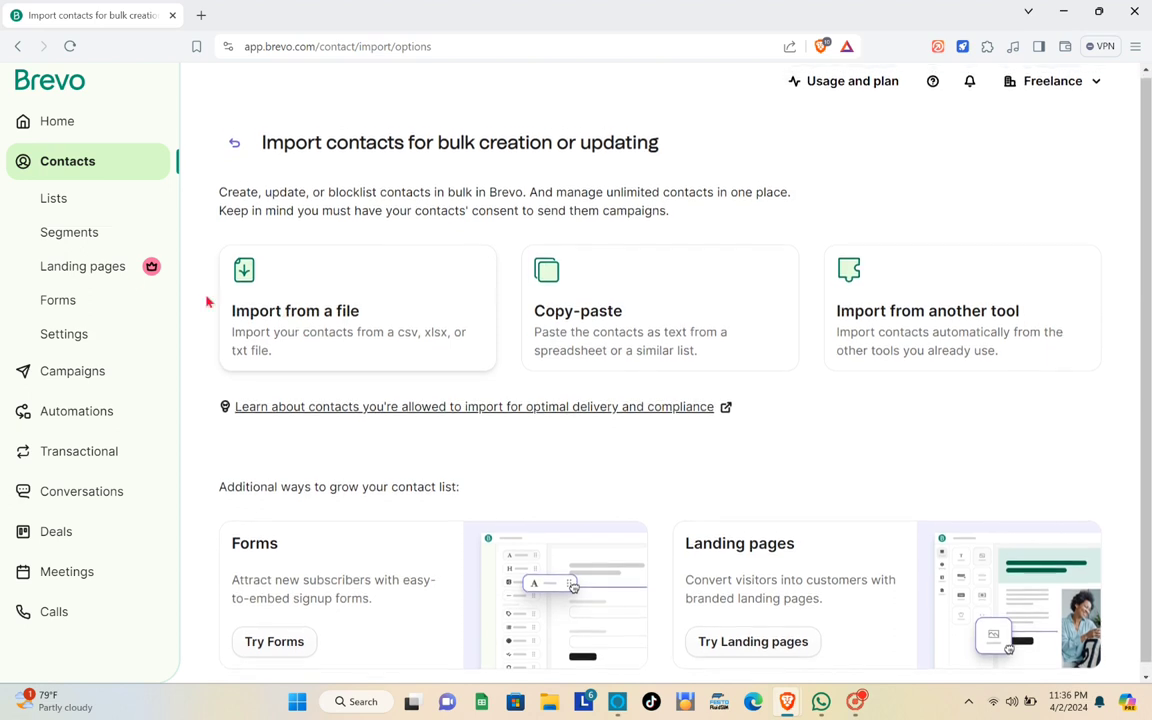
pyautogui.click(76, 168)
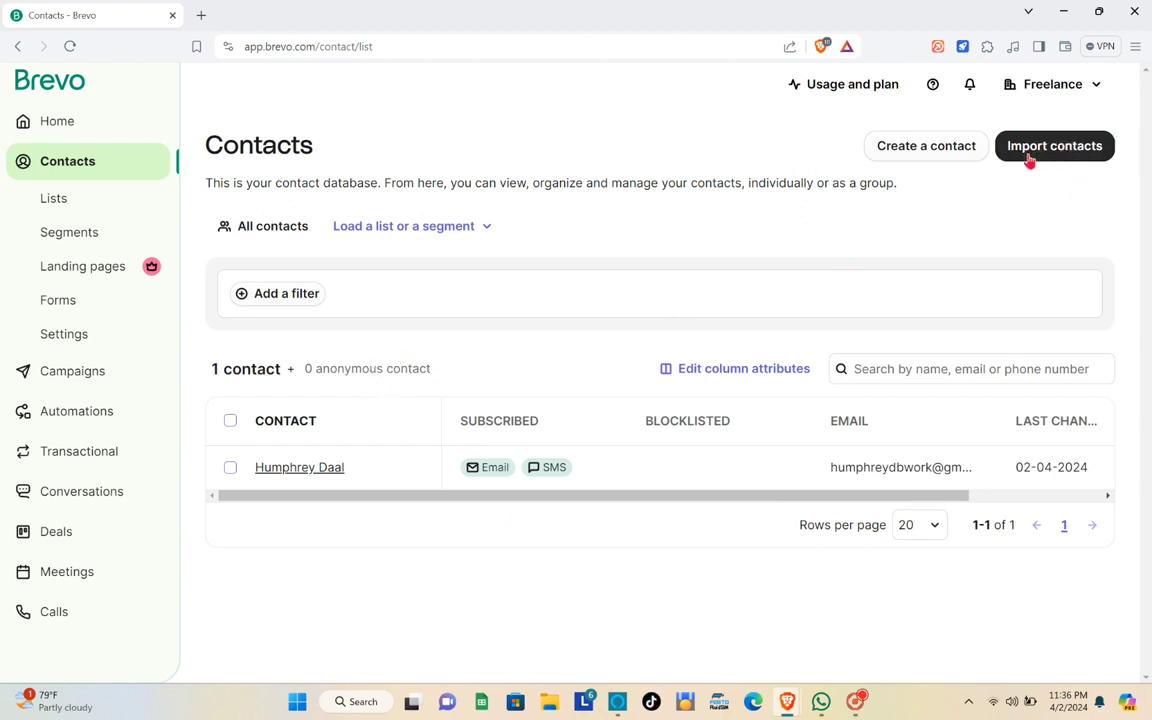
# - Start a new contact and enter its first name, last name and e-mail address
pyautogui.click(922, 158)
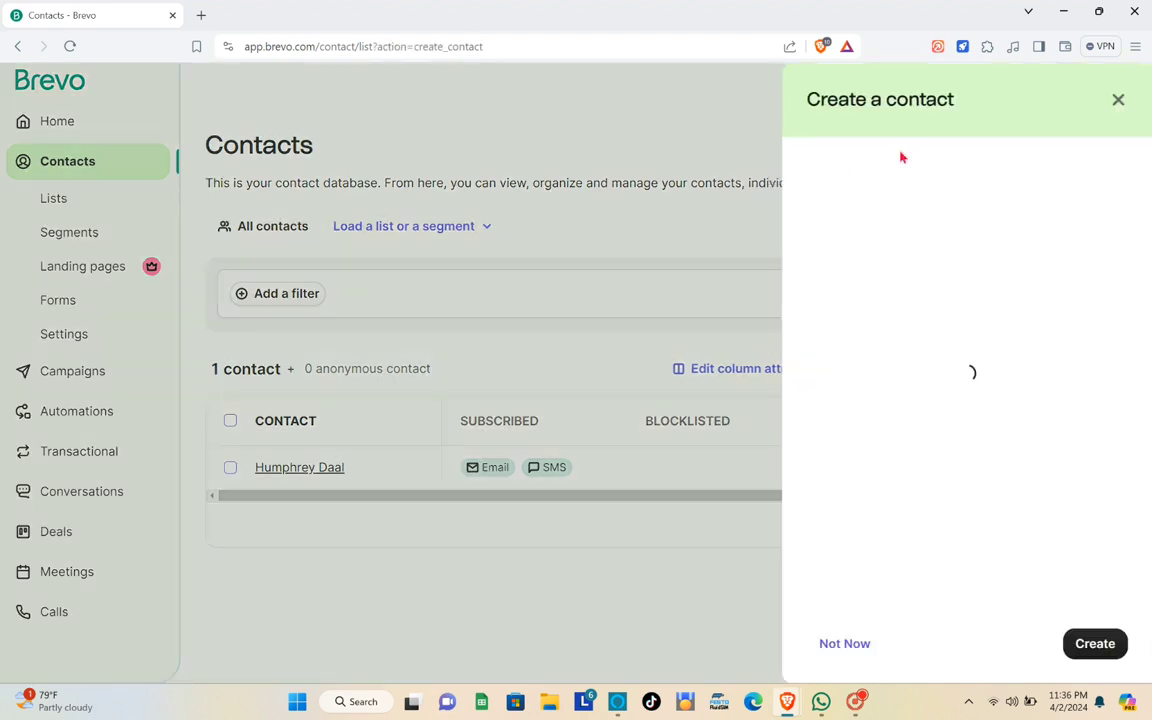
pyautogui.click(856, 196)
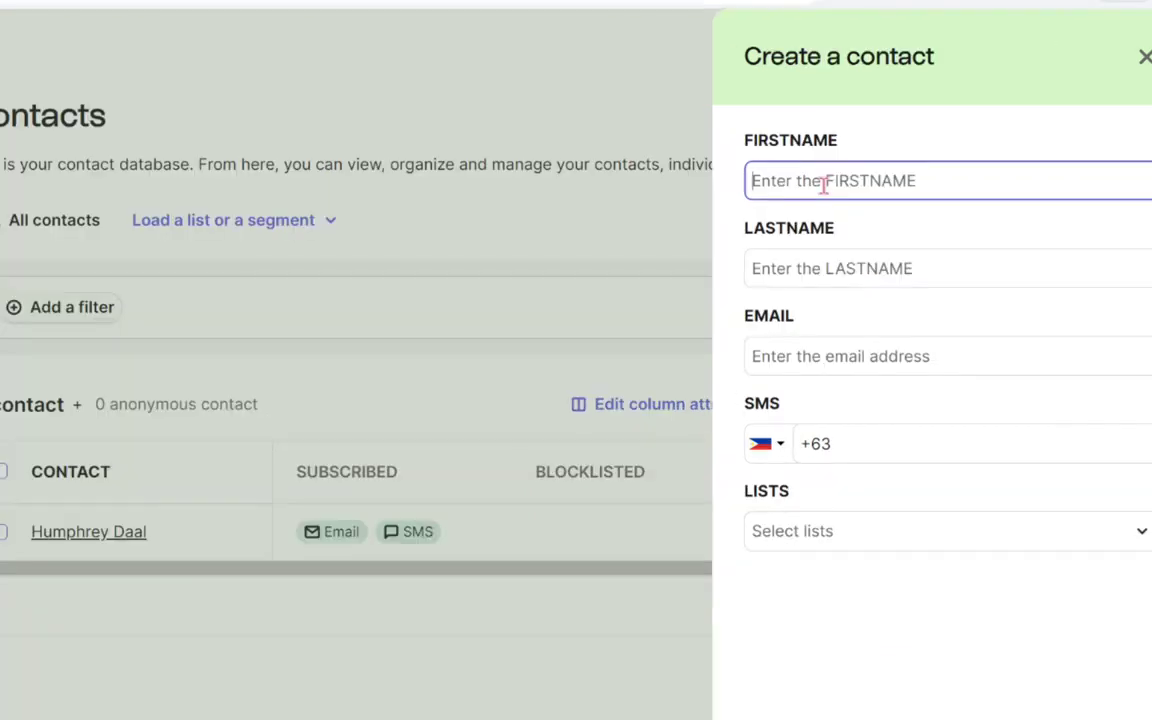
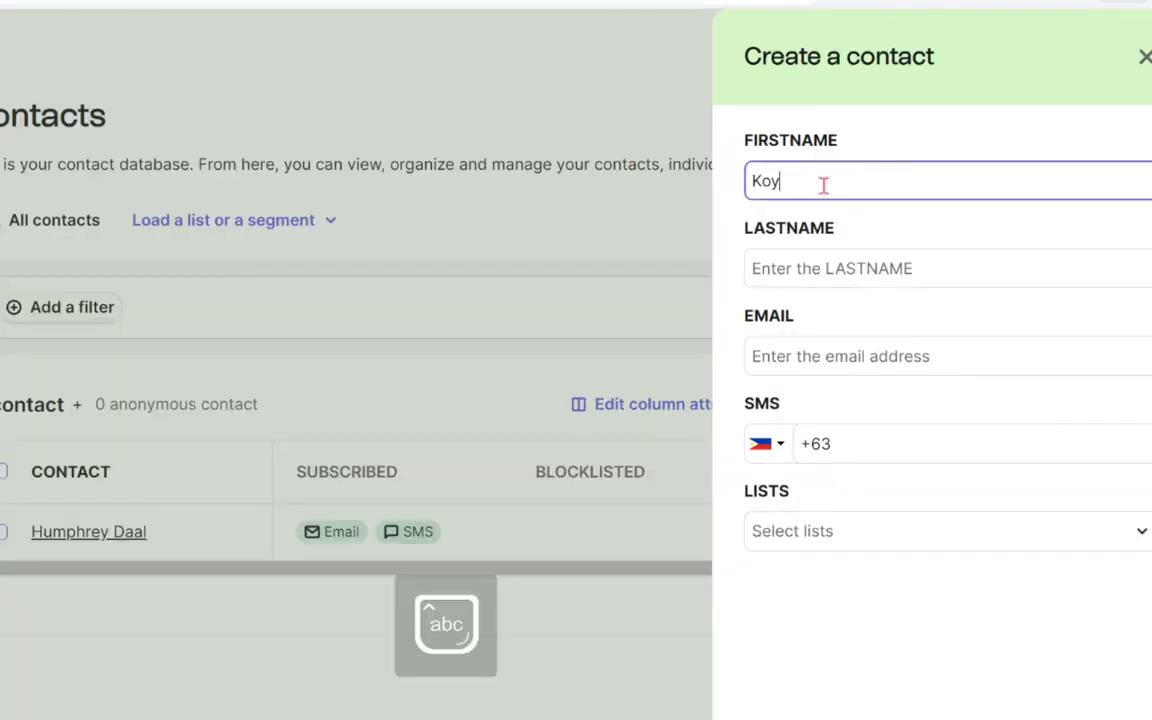
pyautogui.click(799, 268)
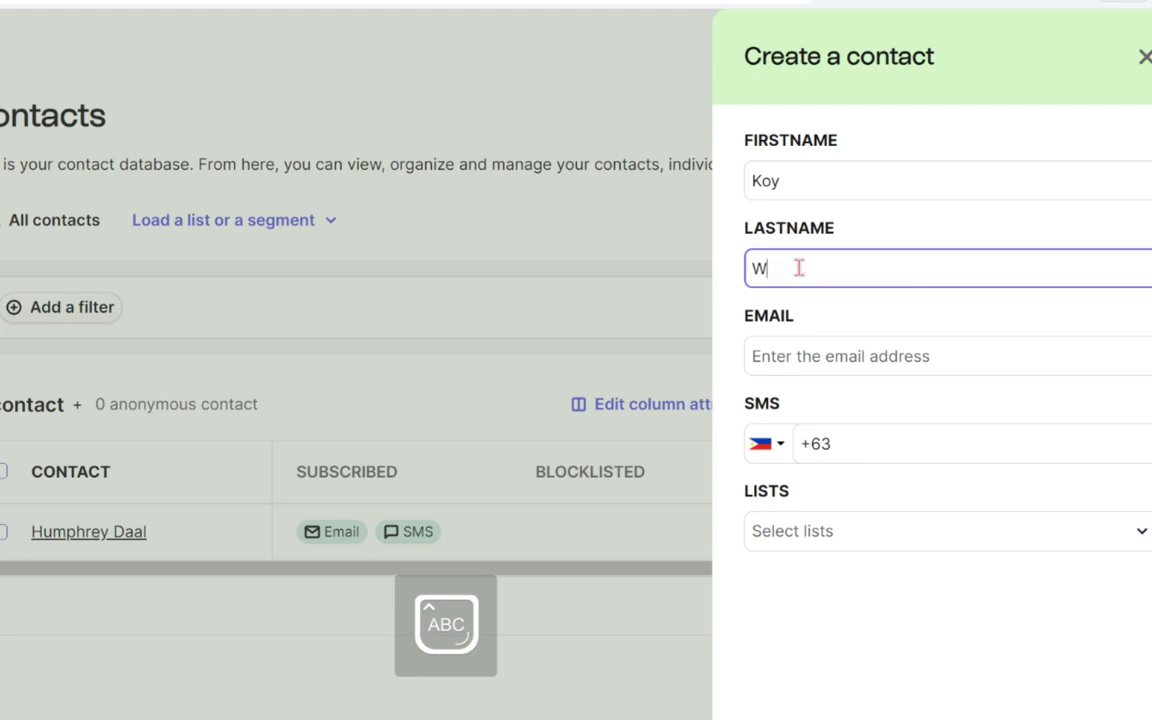
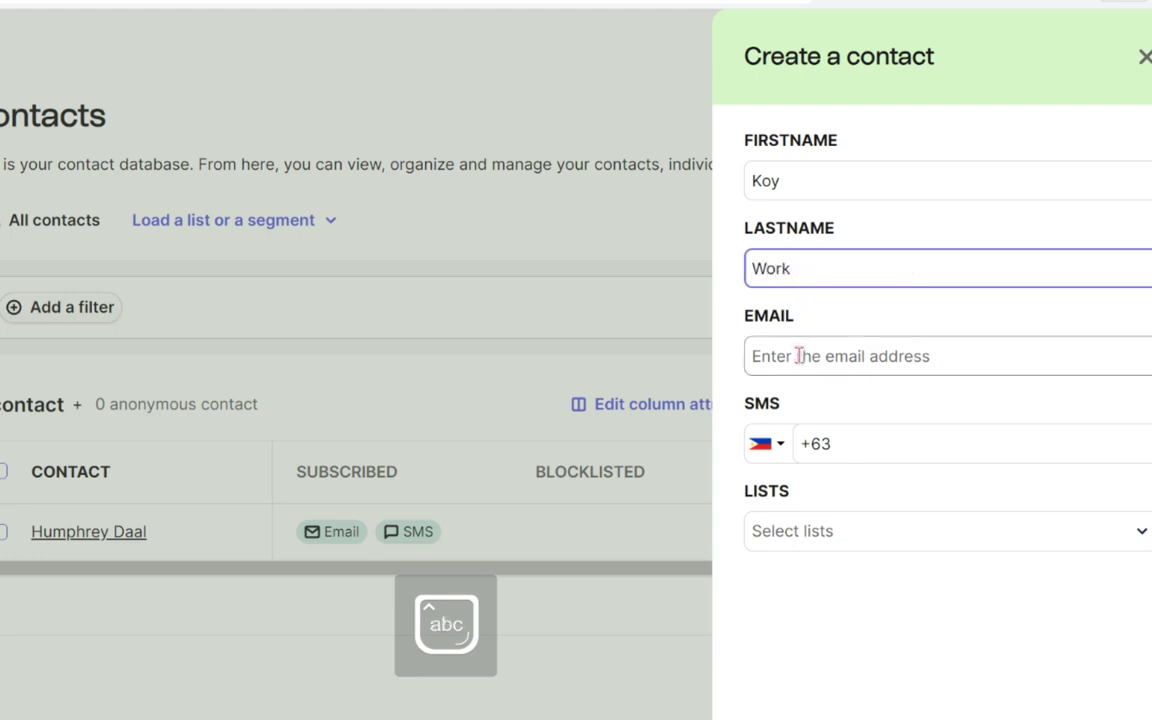
pyautogui.click(797, 355)
pyautogui.press('Tab')
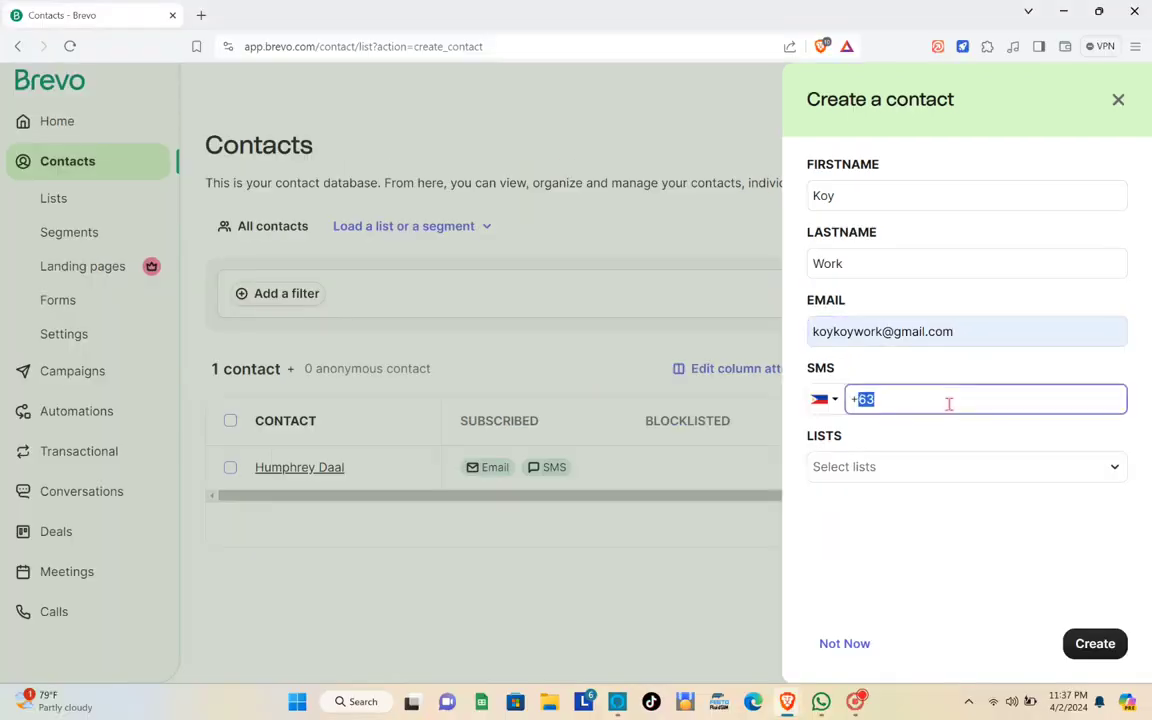
# - Set the SMS country to Philippines, add the contact to Your first list, and save it
pyautogui.click(824, 399)
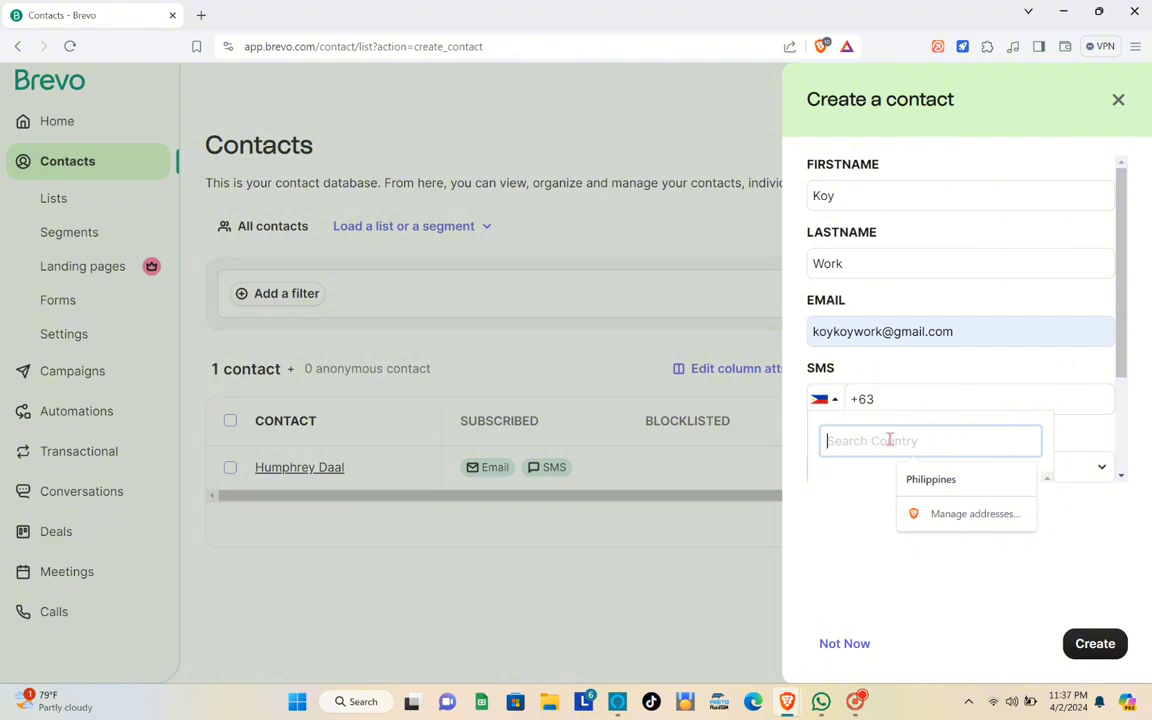
pyautogui.click(967, 479)
pyautogui.click(923, 399)
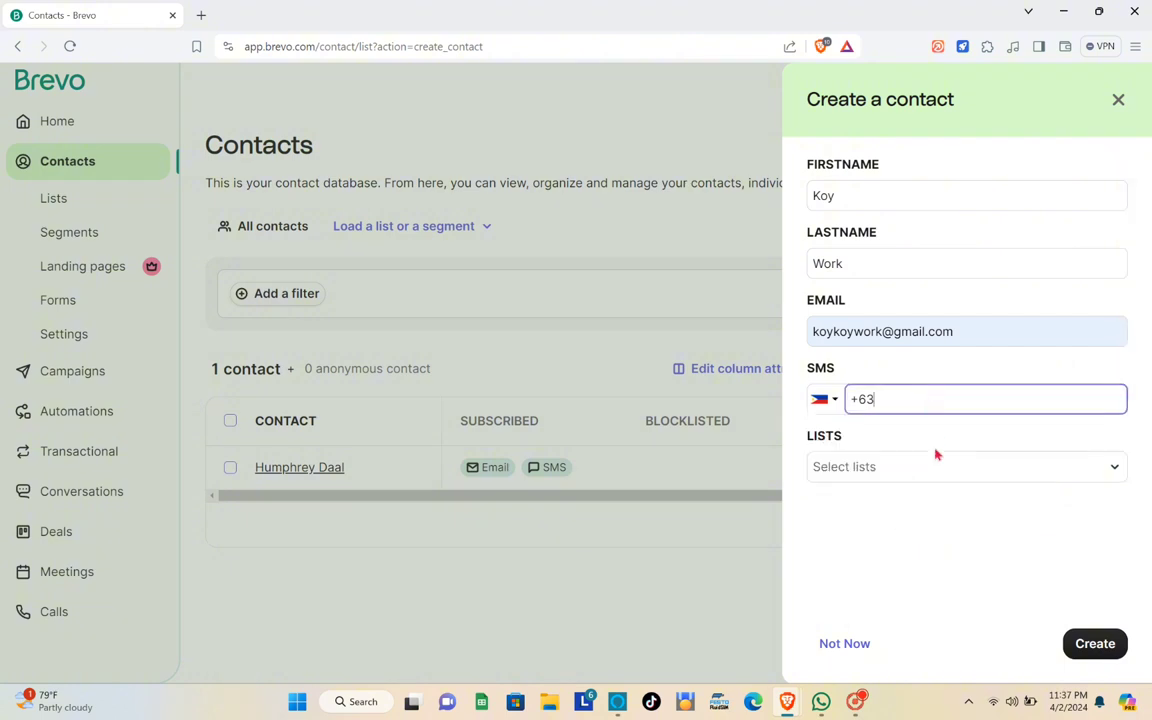
pyautogui.click(869, 466)
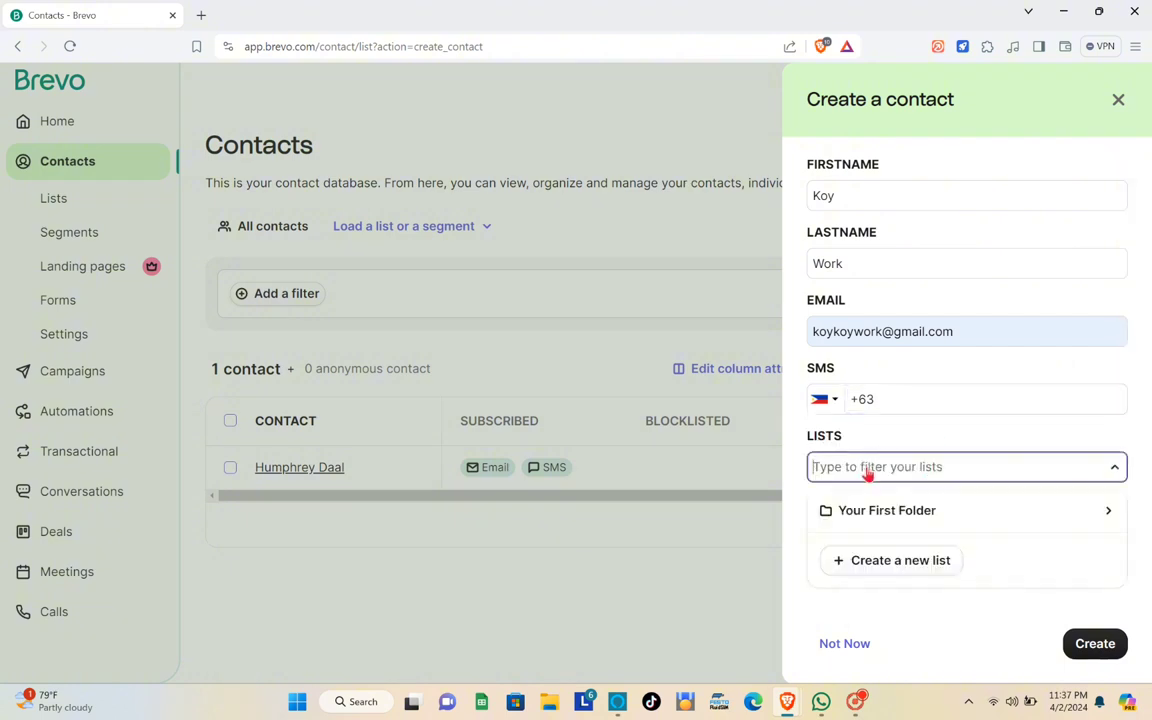
pyautogui.click(914, 512)
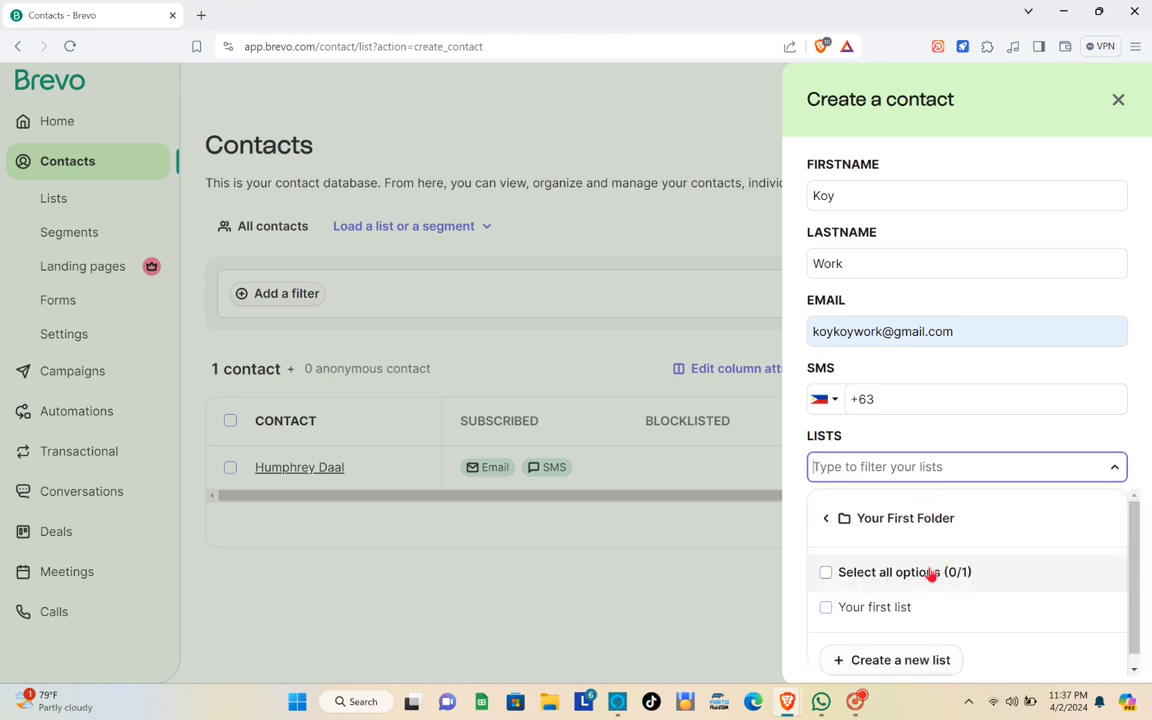
pyautogui.click(913, 608)
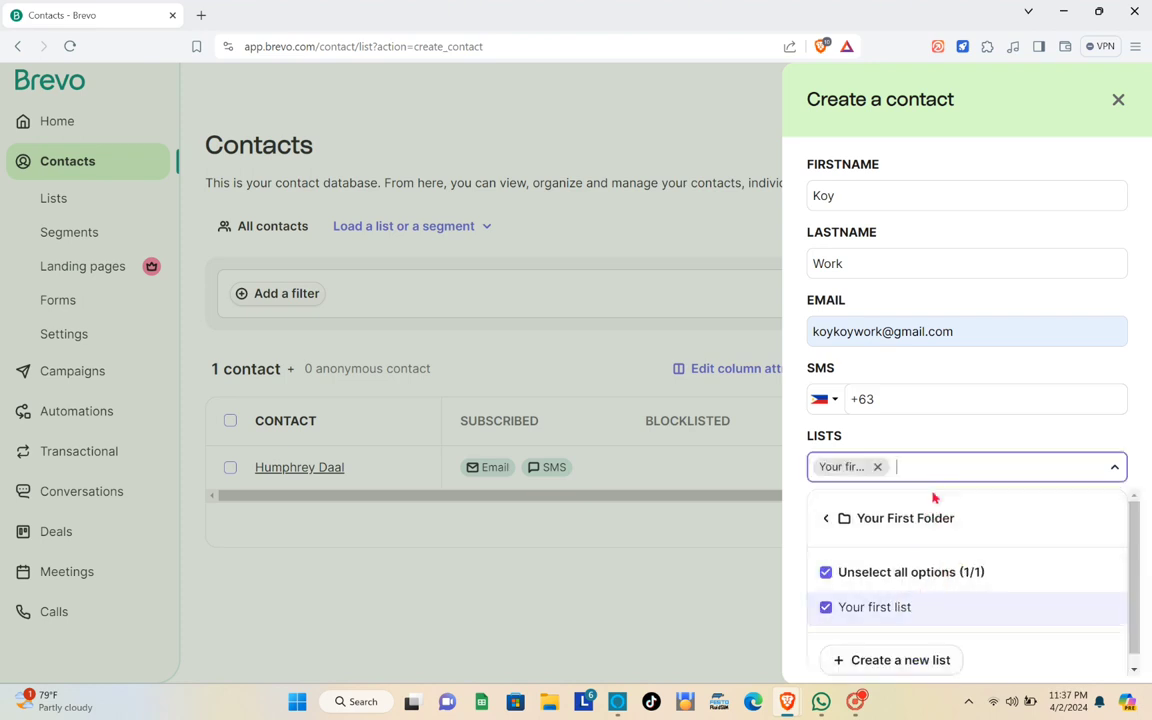
pyautogui.scroll(-1, 933, 553)
pyautogui.click(997, 514)
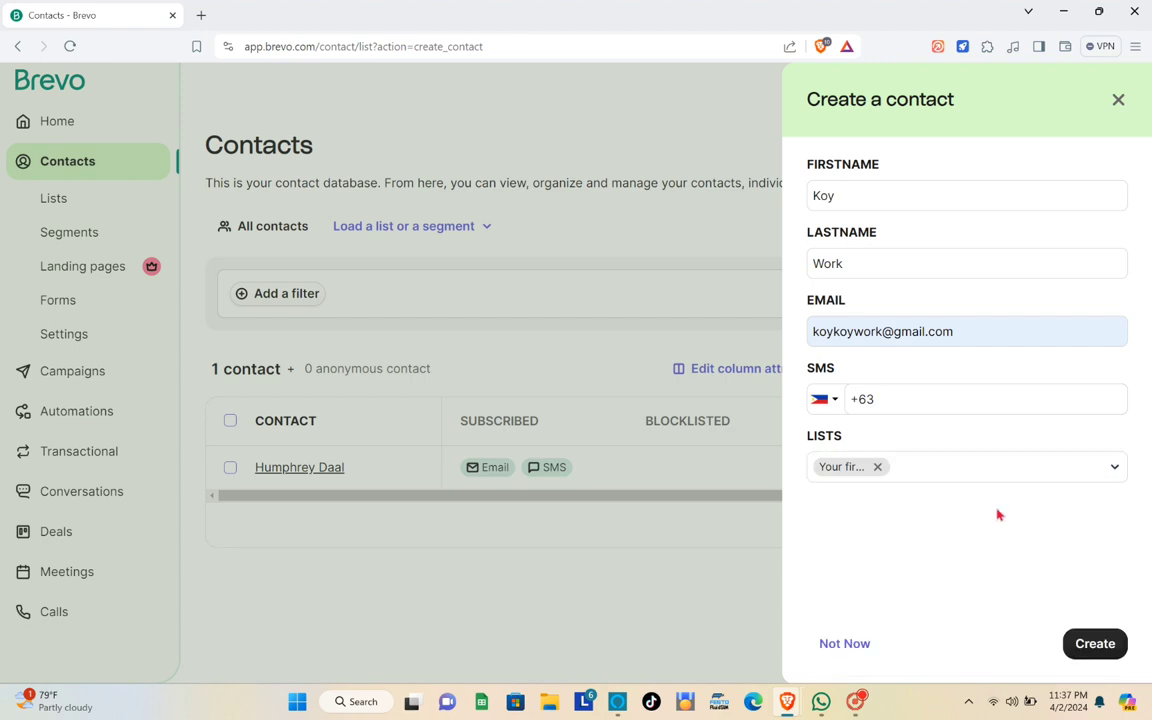
pyautogui.click(1104, 645)
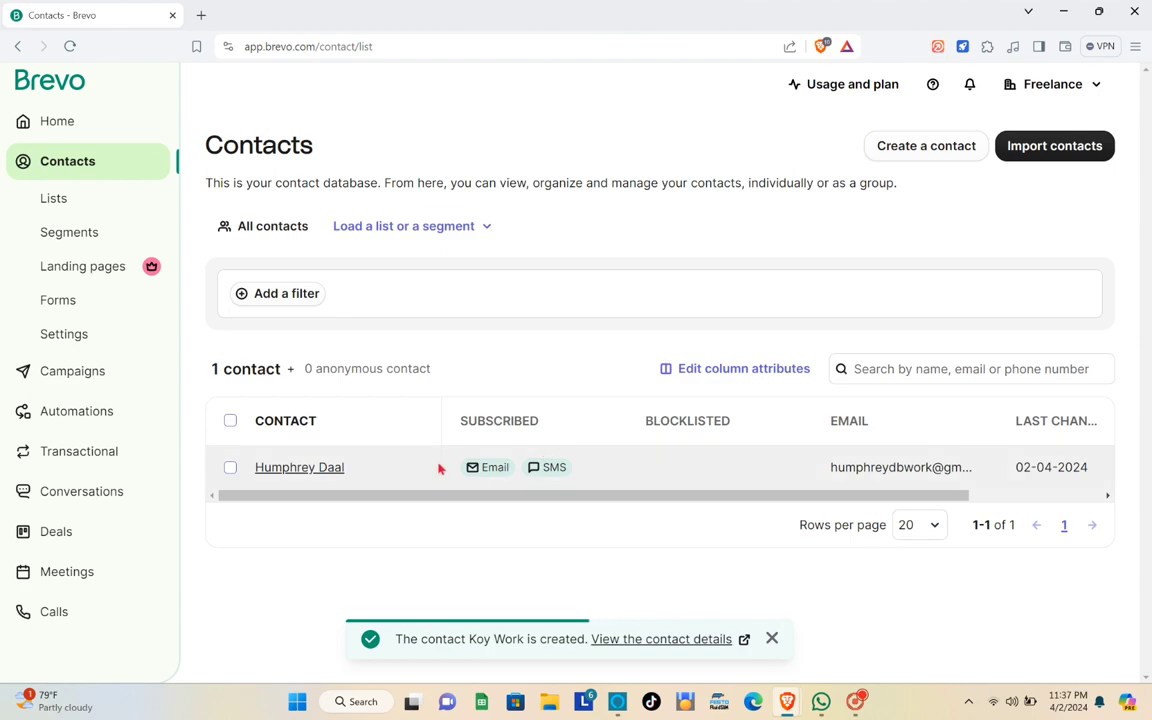
# - Check the contact count on the Home page, then go to the Campaigns dashboard
pyautogui.click(77, 132)
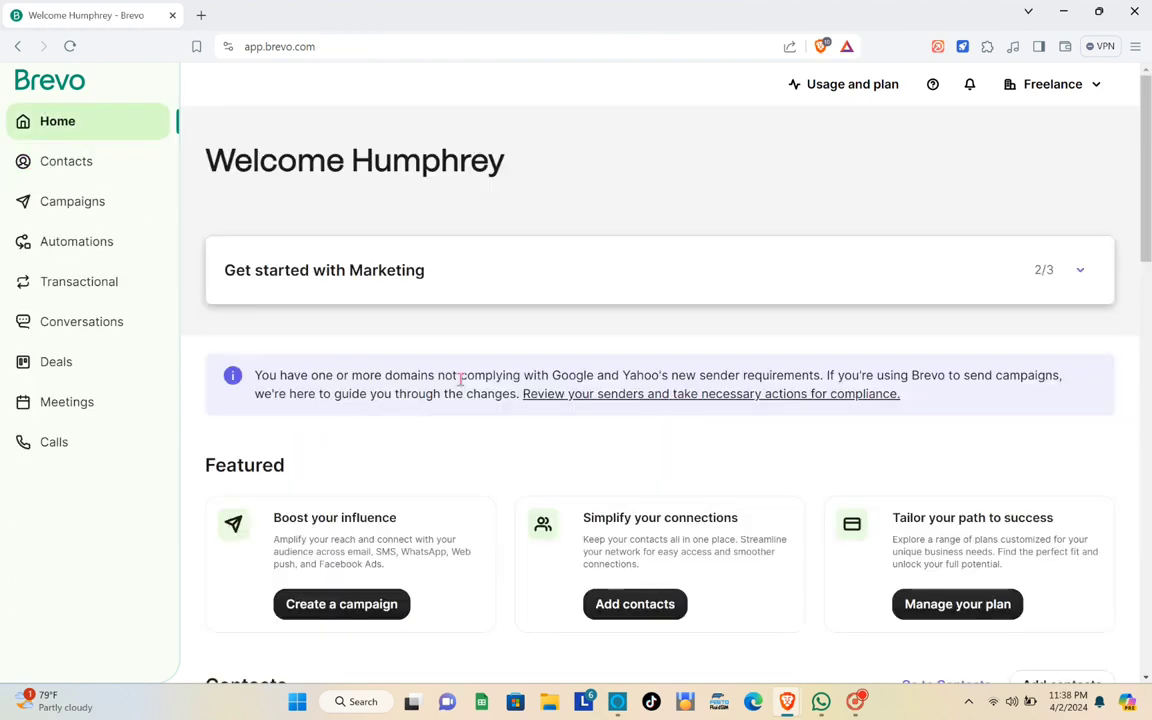
pyautogui.scroll(-4, 435, 368)
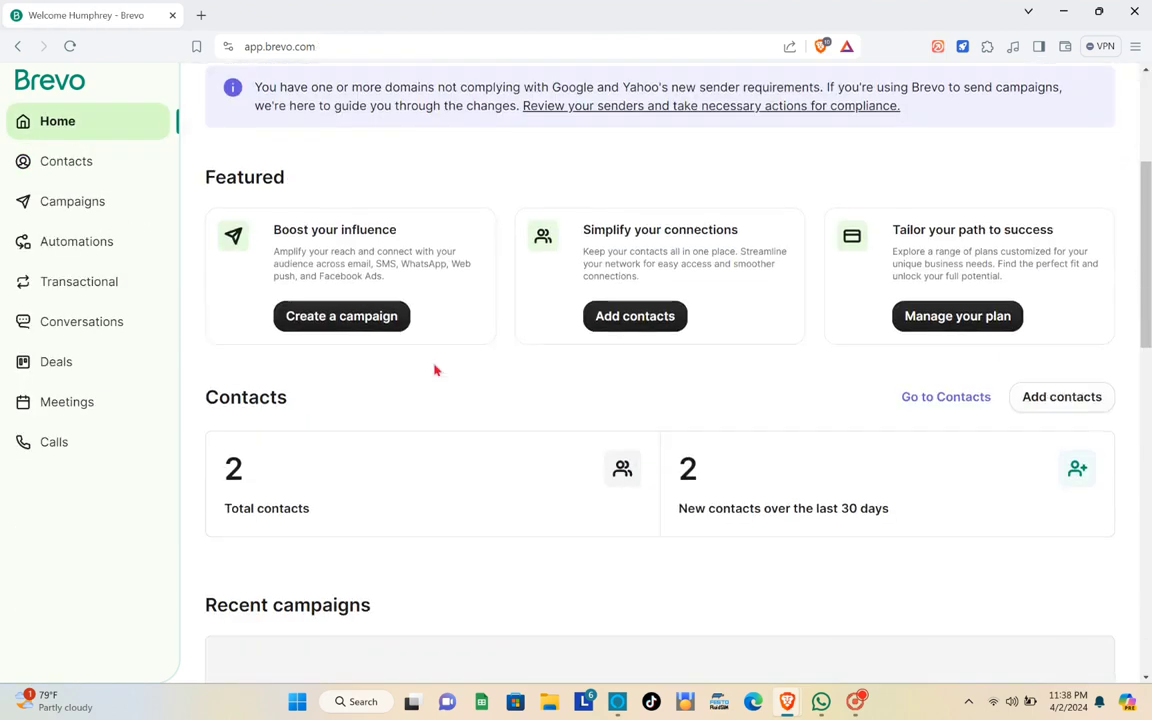
pyautogui.scroll(-2, 370, 350)
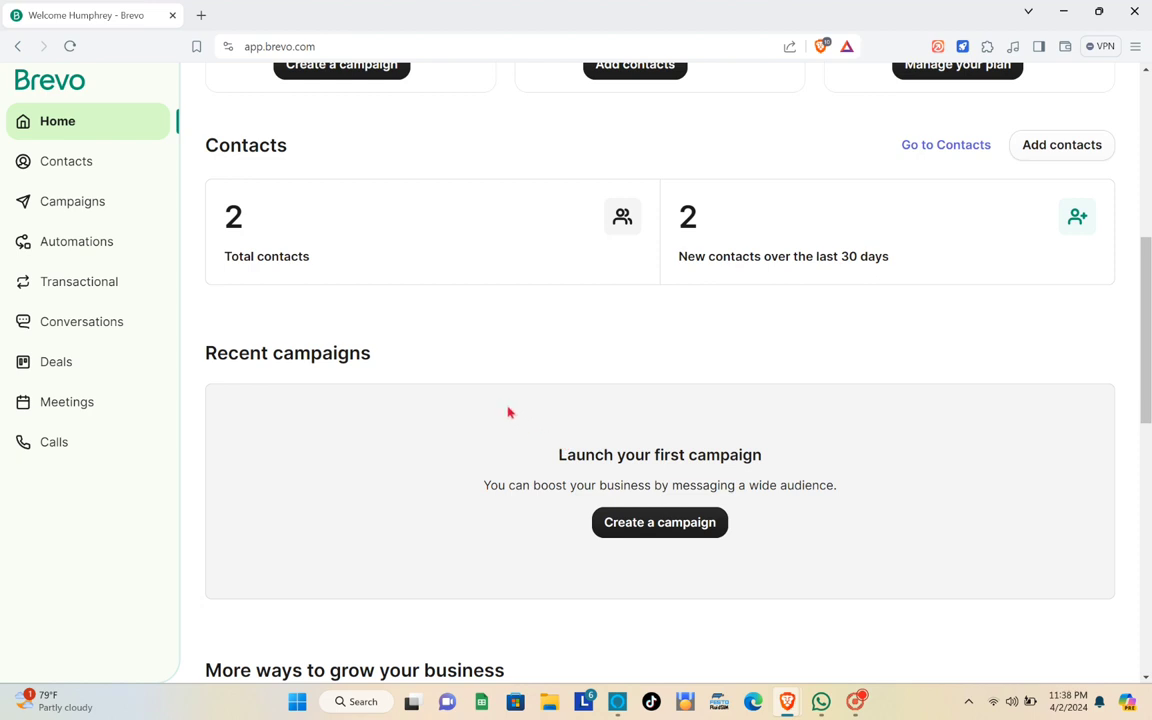
pyautogui.scroll(1, 510, 401)
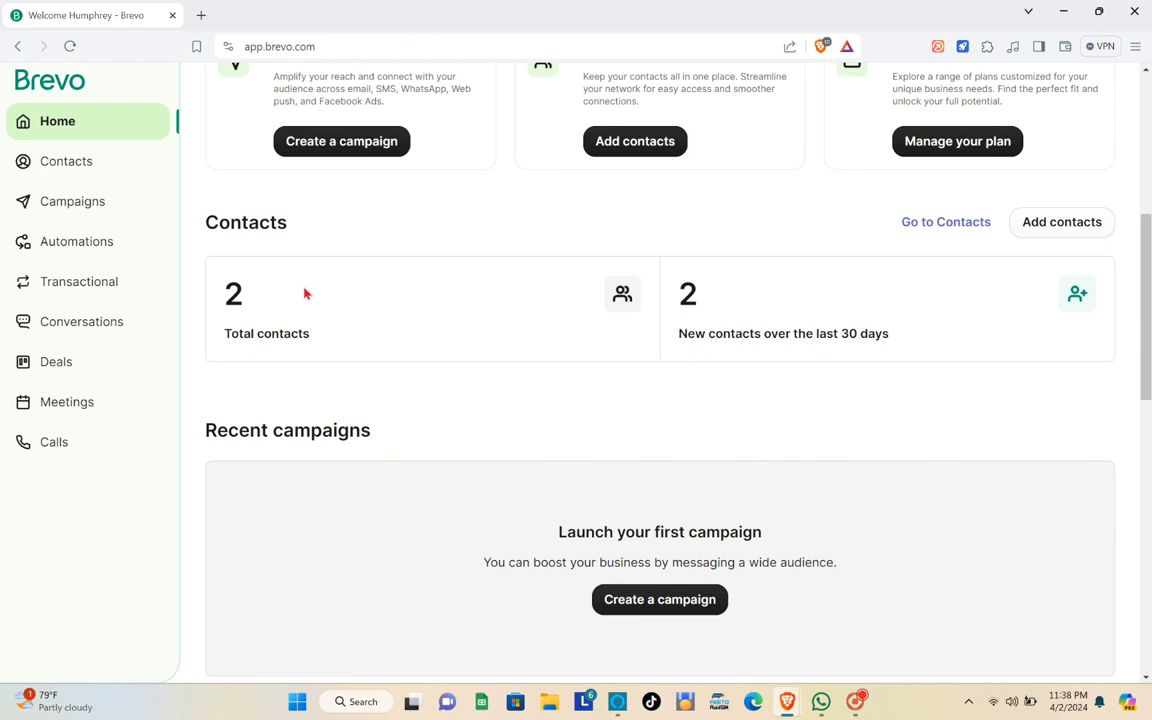
pyautogui.click(77, 205)
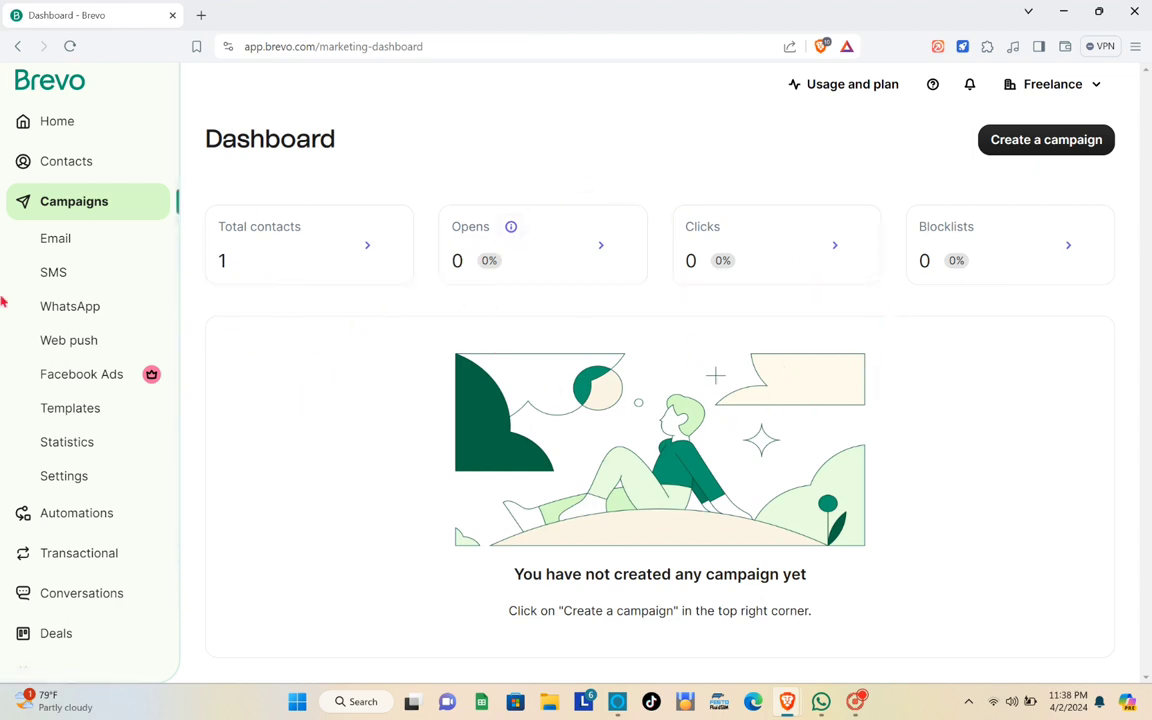
# - Go to the Email campaigns list and start a new email campaign
pyautogui.click(77, 249)
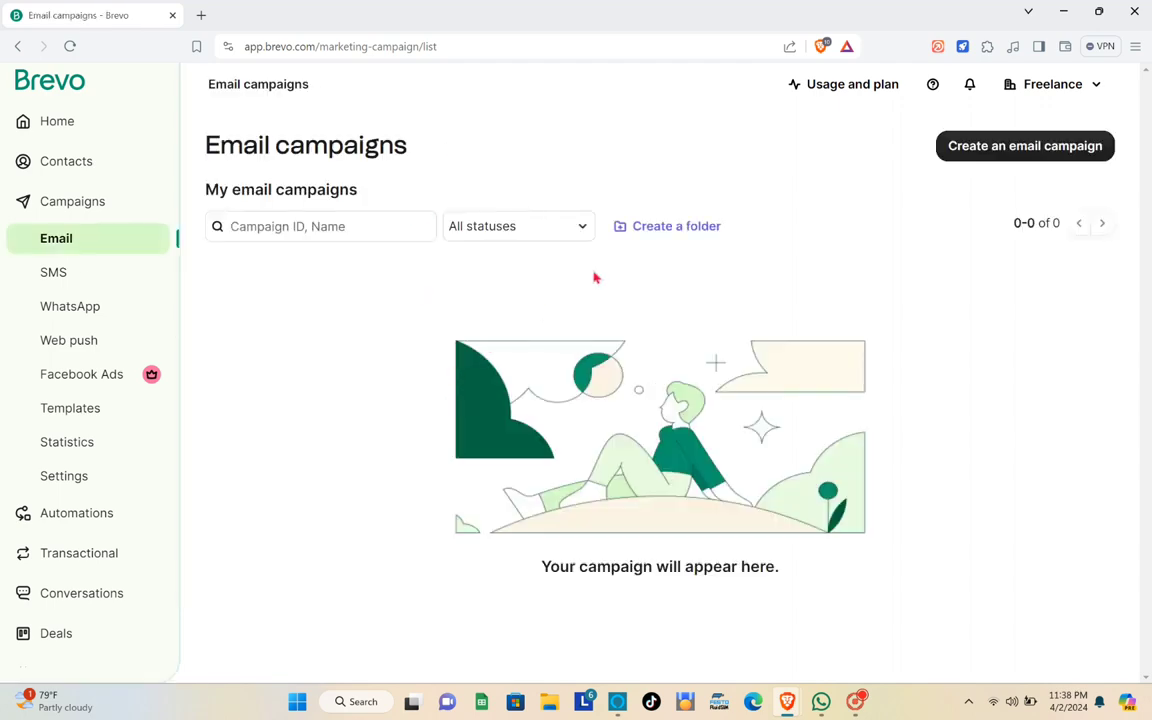
pyautogui.click(1013, 155)
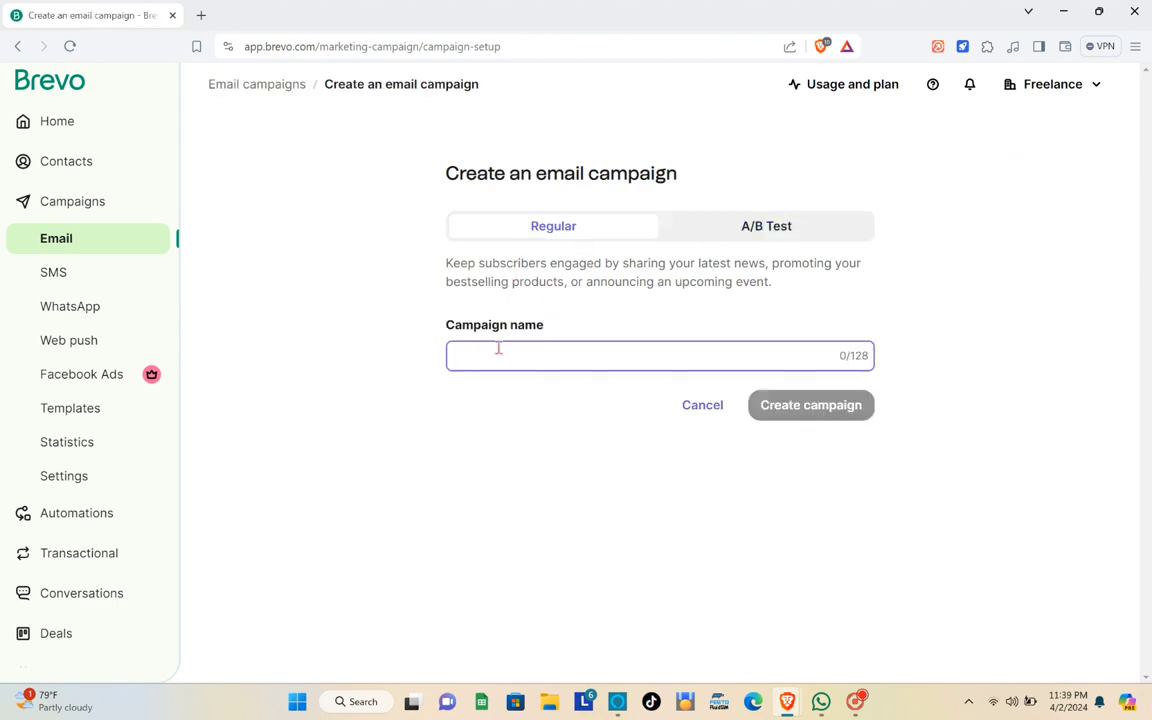
# - Try the A/B test campaign type, then settle on a Regular campaign
pyautogui.click(747, 235)
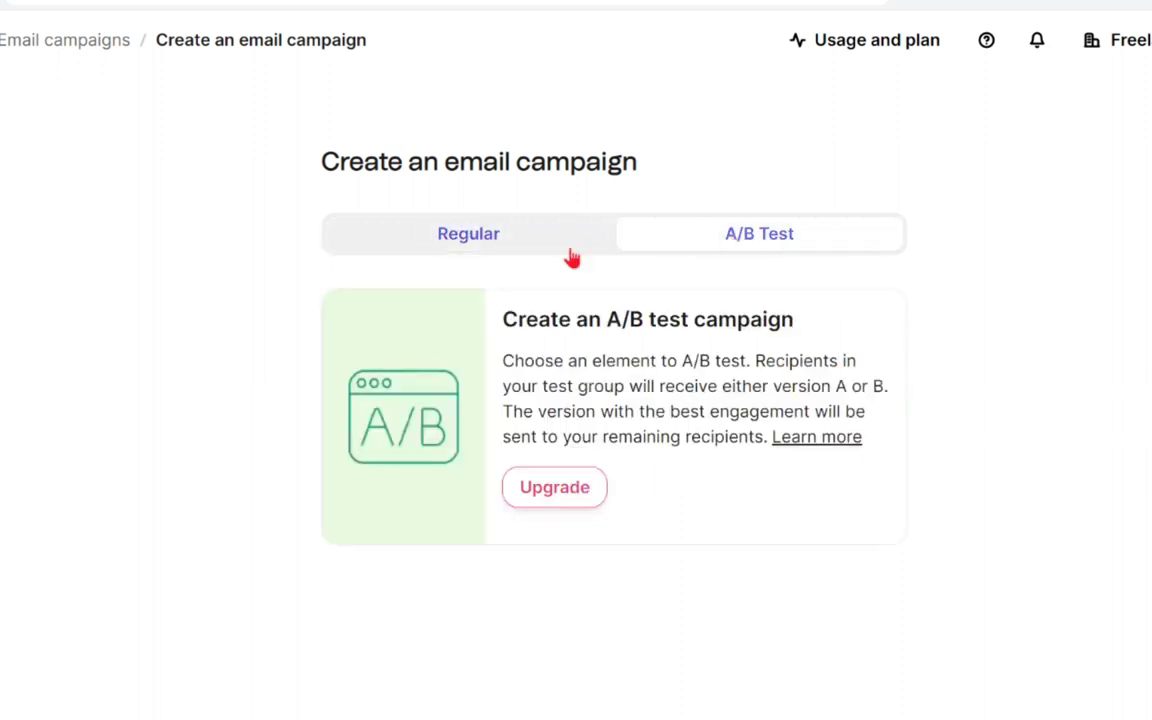
pyautogui.click(505, 245)
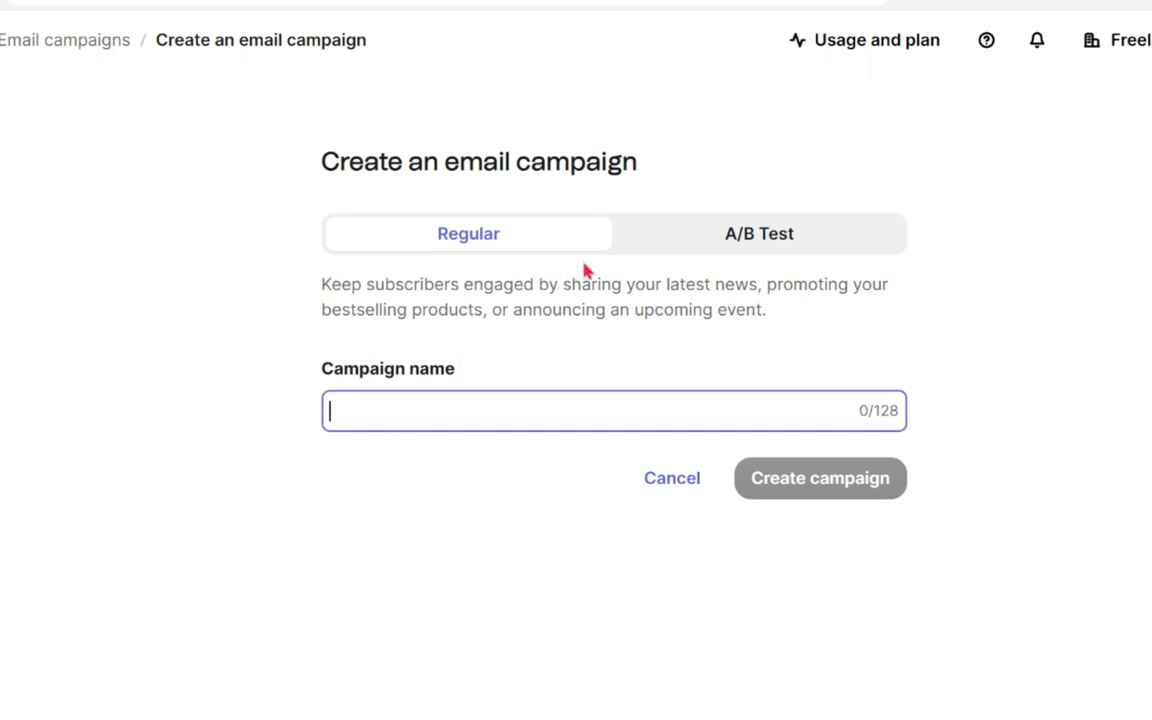
pyautogui.click(748, 248)
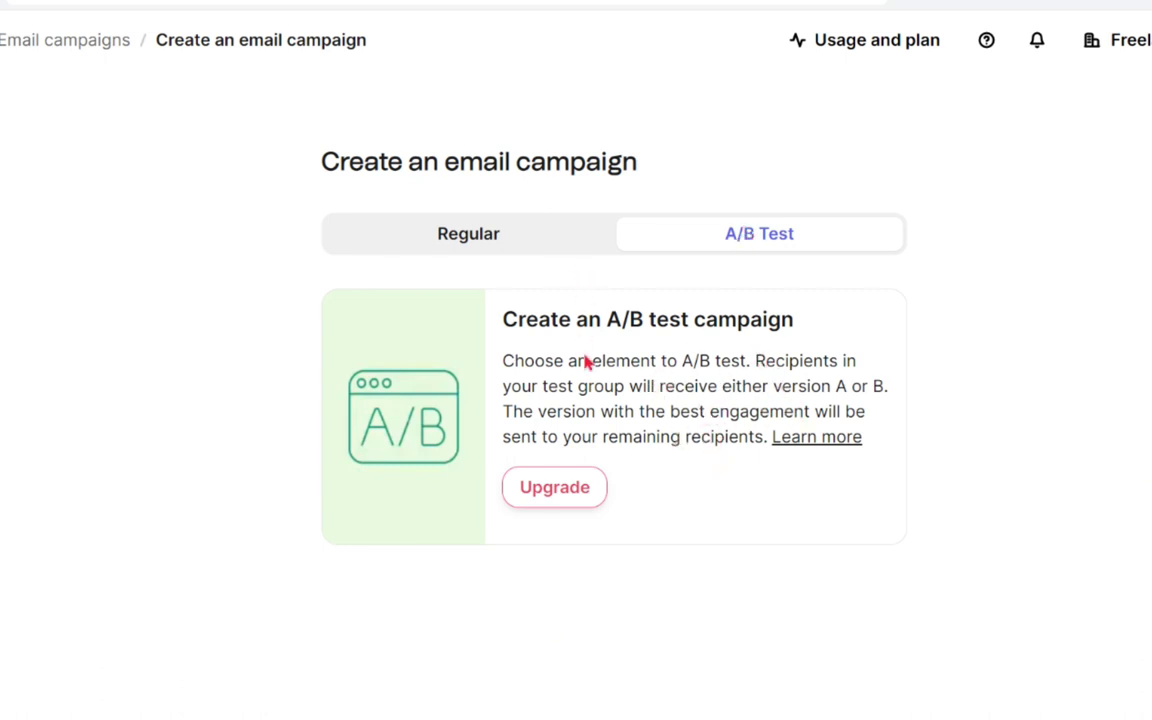
pyautogui.click(495, 247)
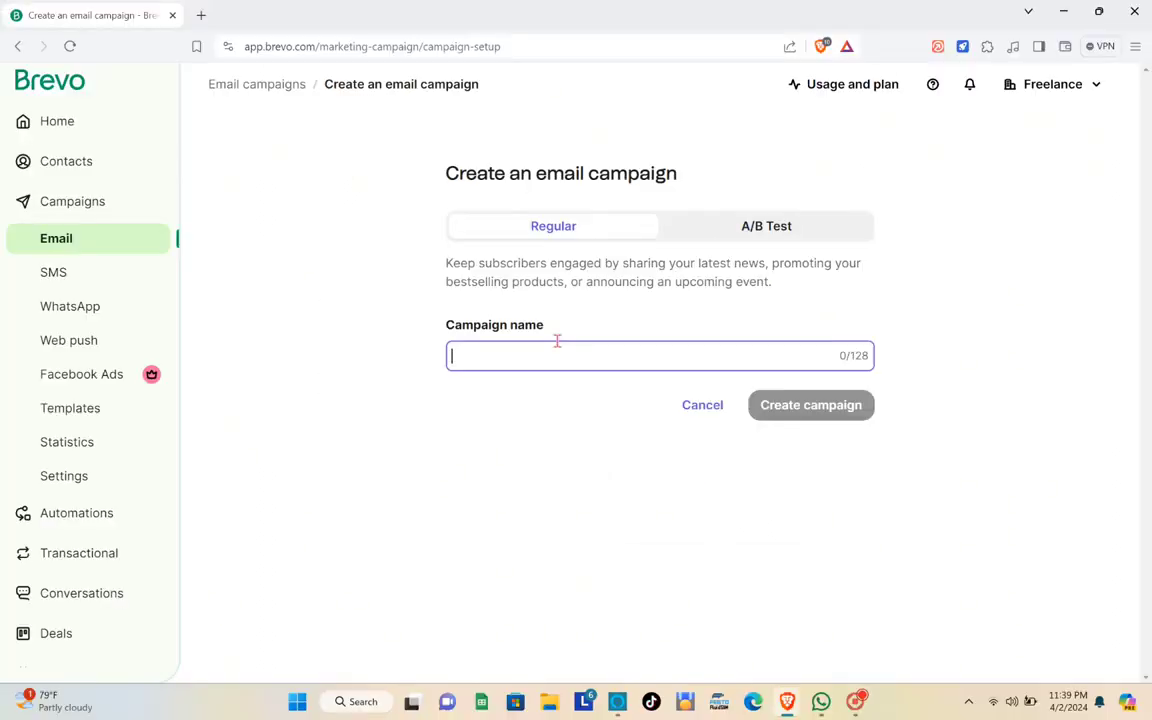
# - Name the campaign 'Sample Campaign' and create it
pyautogui.press('capslock')
pyautogui.write('S')
pyautogui.press('capslock')
pyautogui.write('ample')
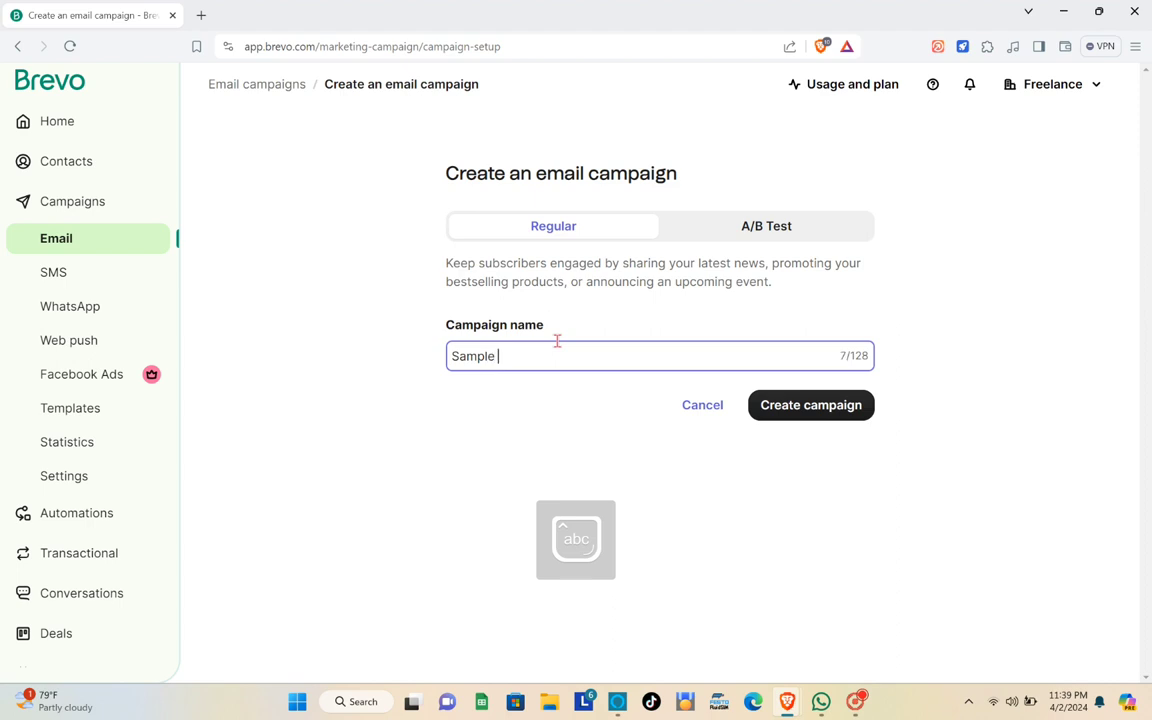
pyautogui.write(' C')
pyautogui.press('capslock')
pyautogui.write('ampaign')
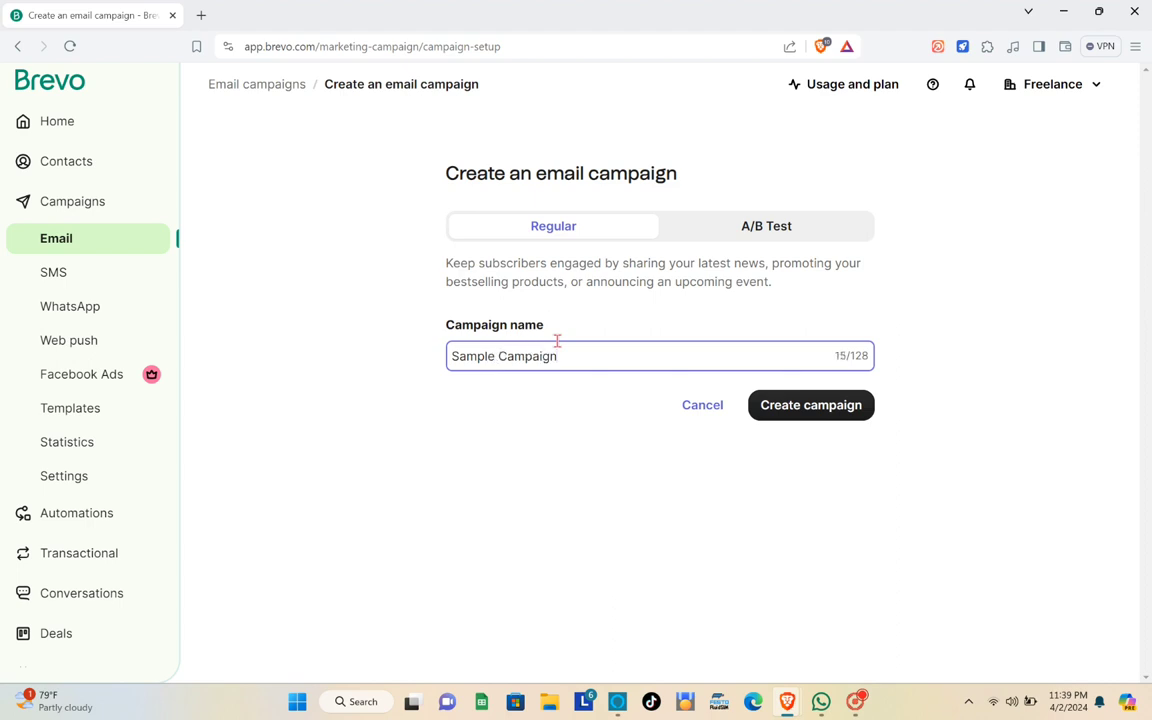
pyautogui.click(814, 404)
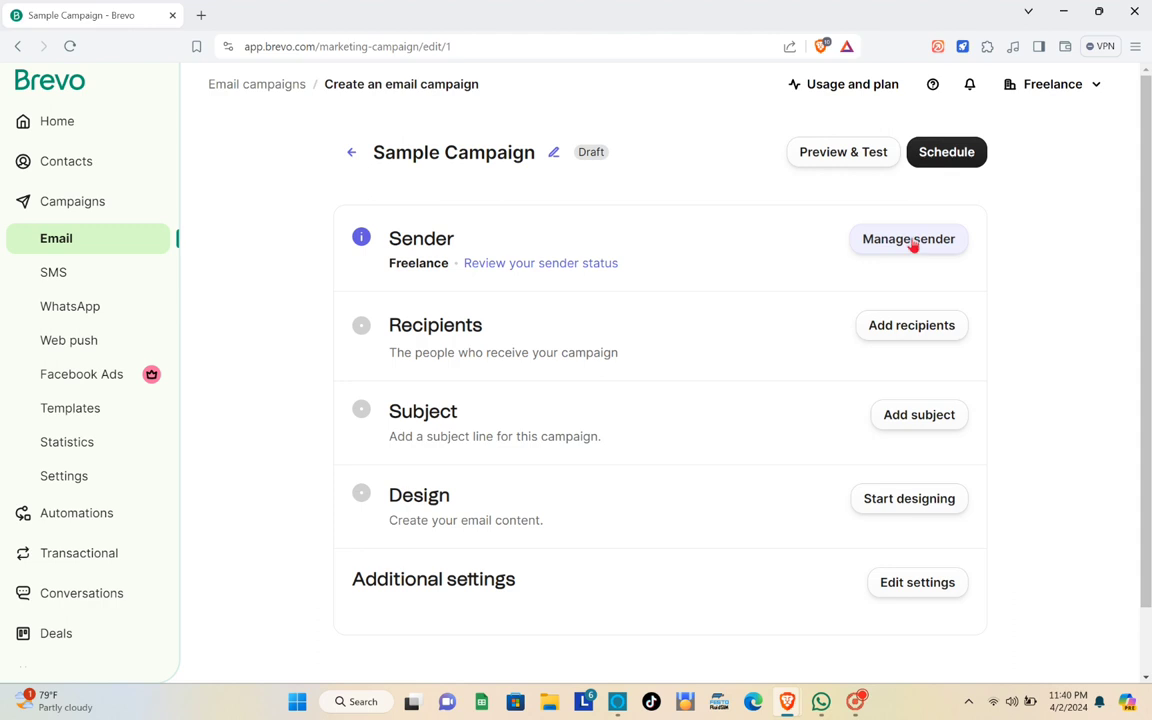
pyautogui.click(911, 242)
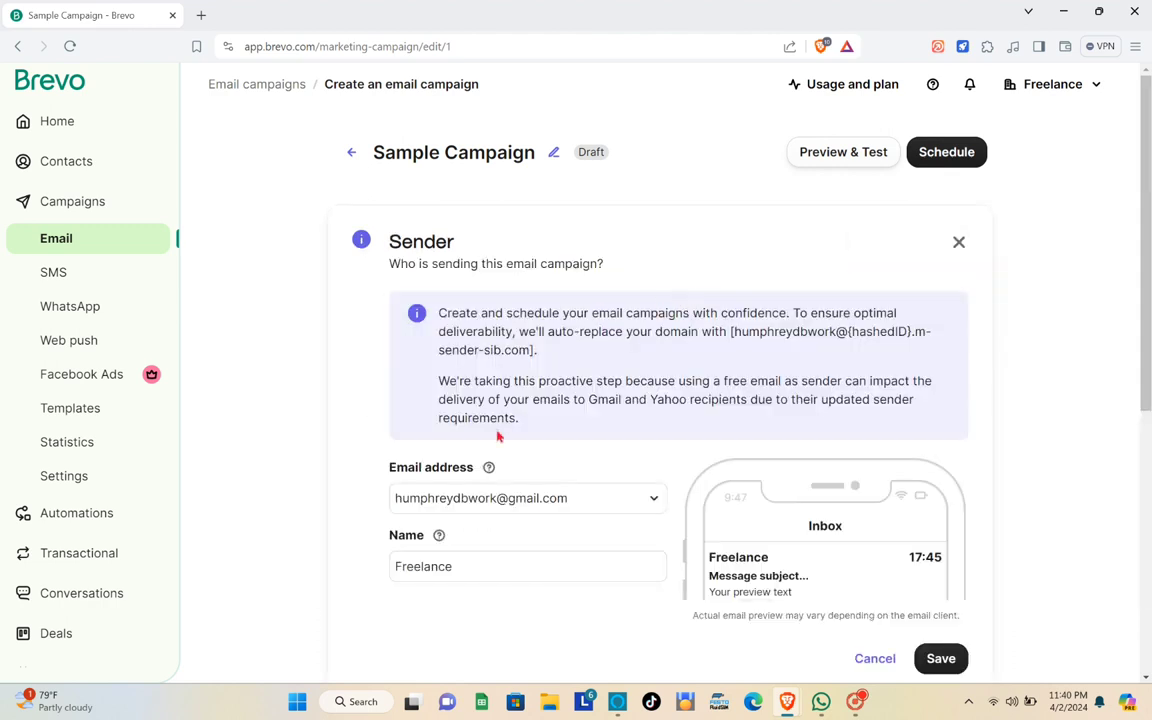
pyautogui.scroll(-3, 498, 436)
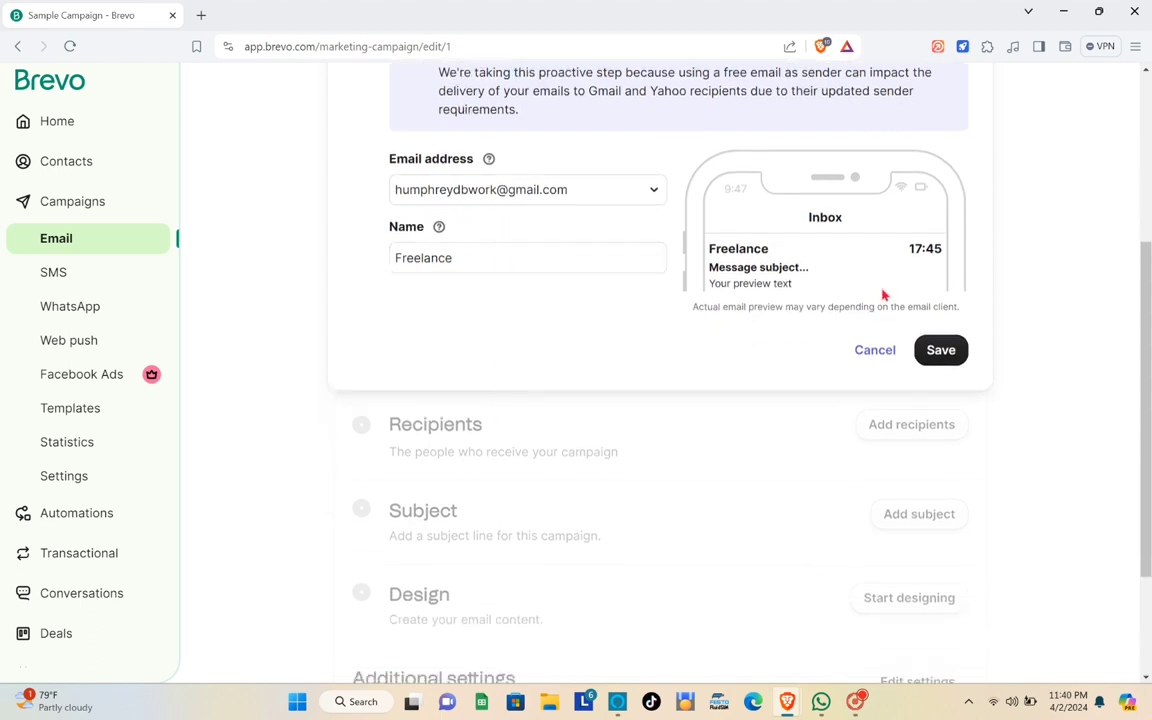
pyautogui.click(939, 349)
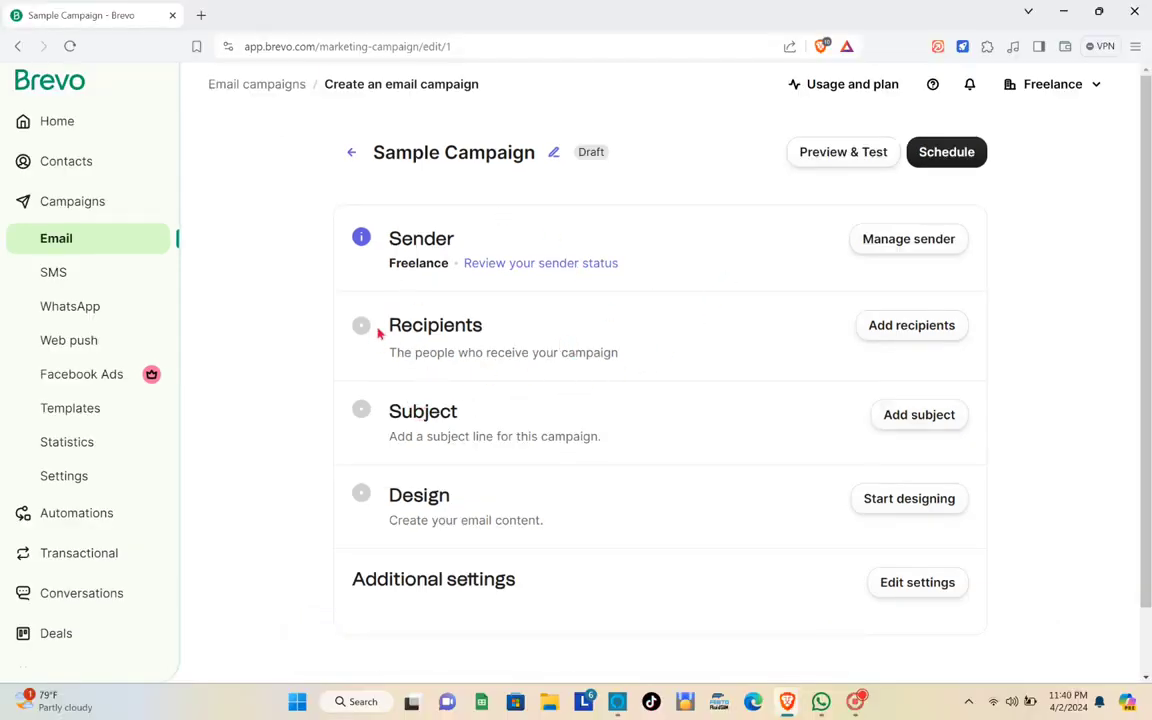
# - Select all lists in Your First Folder as recipients and save them
pyautogui.click(910, 337)
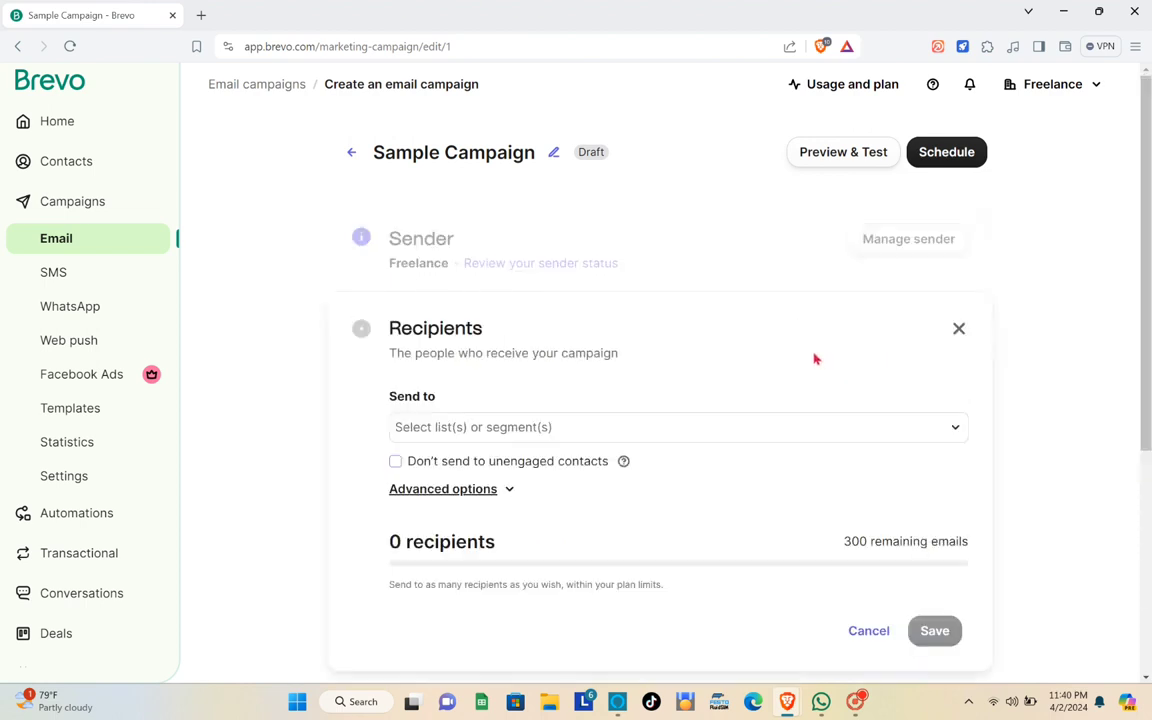
pyautogui.click(510, 430)
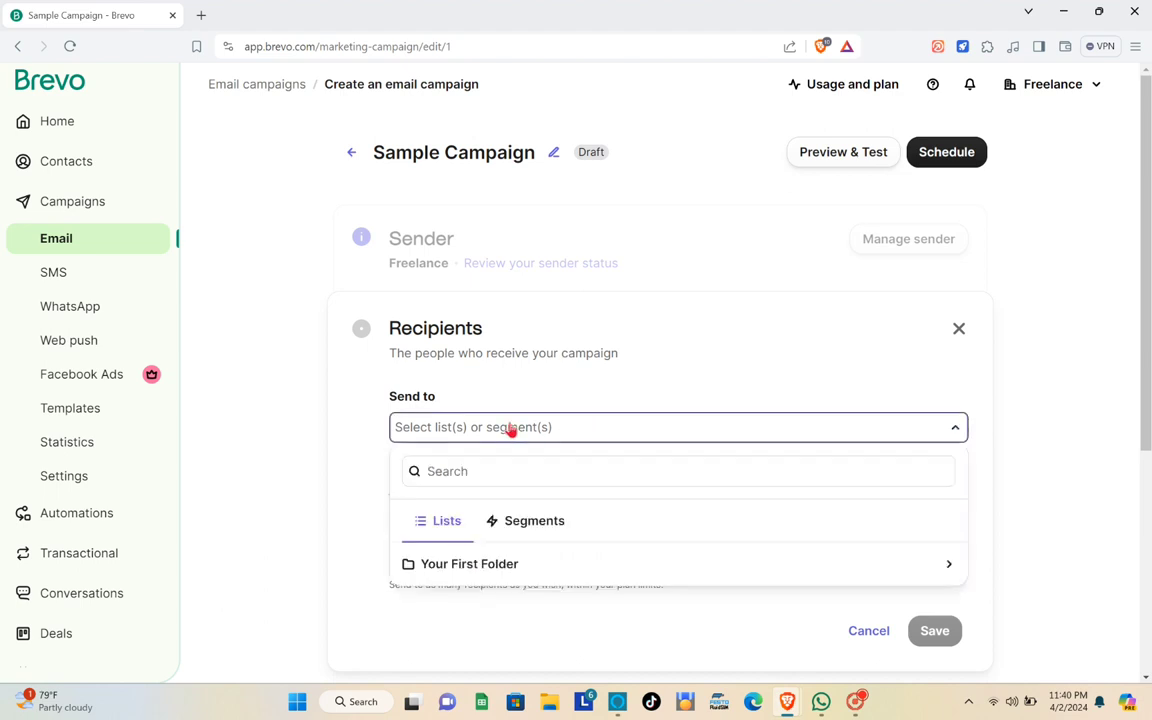
pyautogui.click(528, 566)
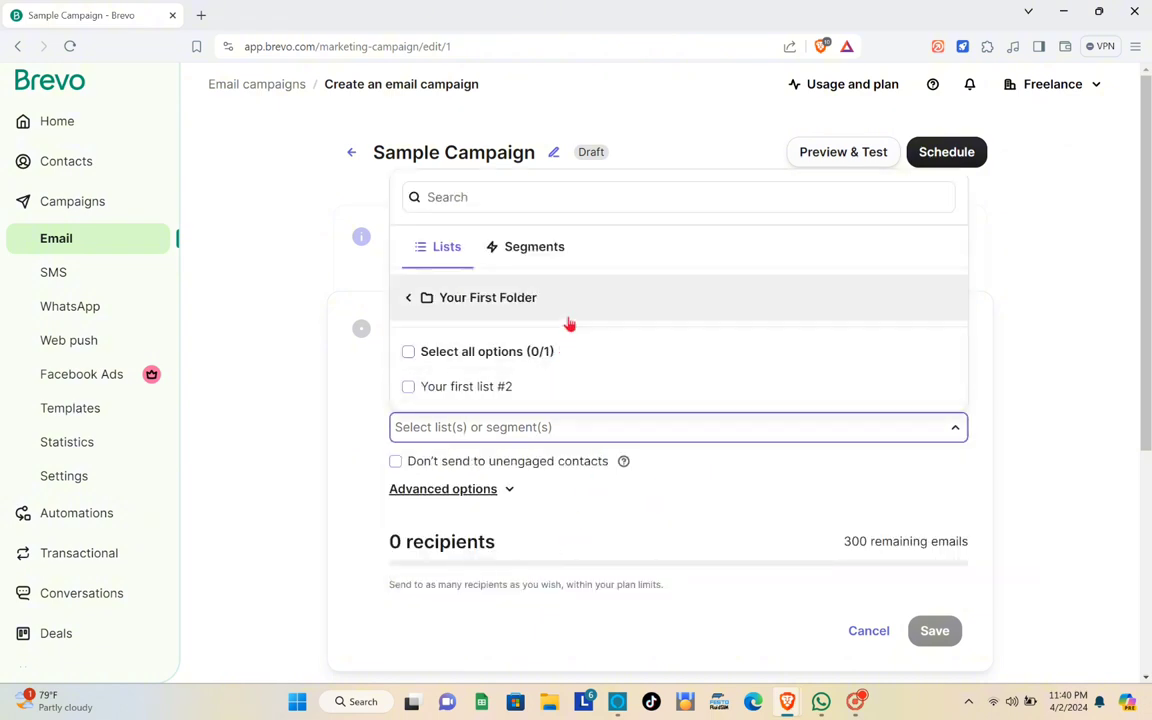
pyautogui.click(548, 366)
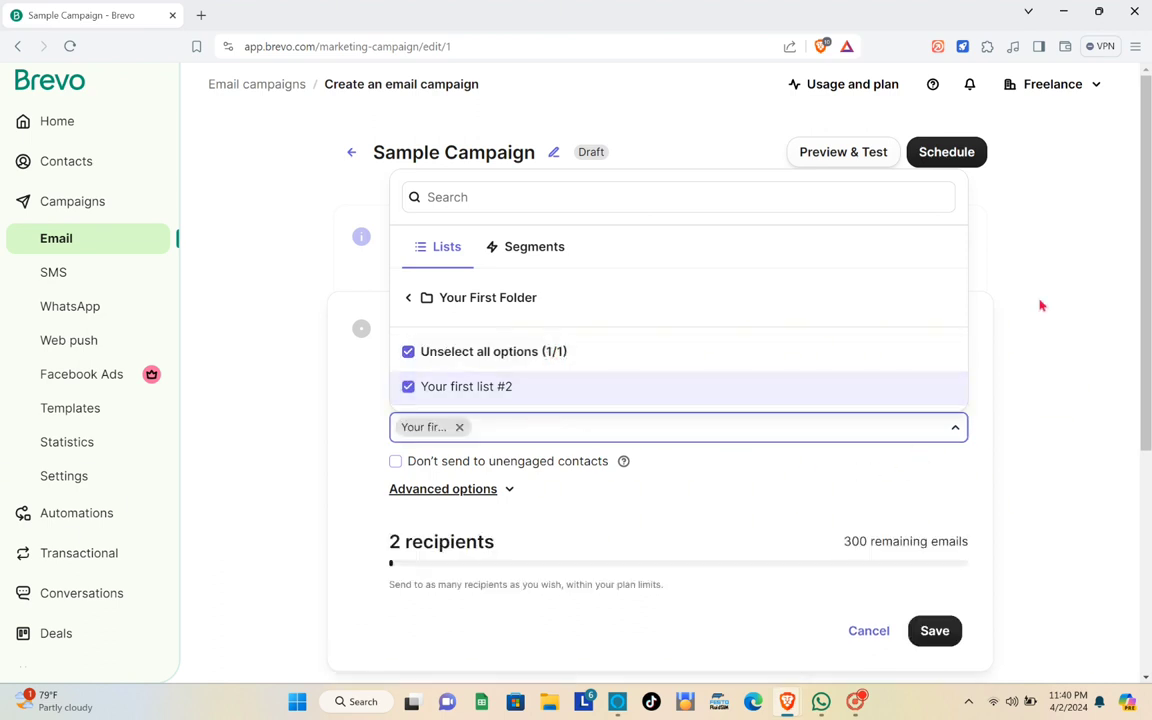
pyautogui.click(1031, 225)
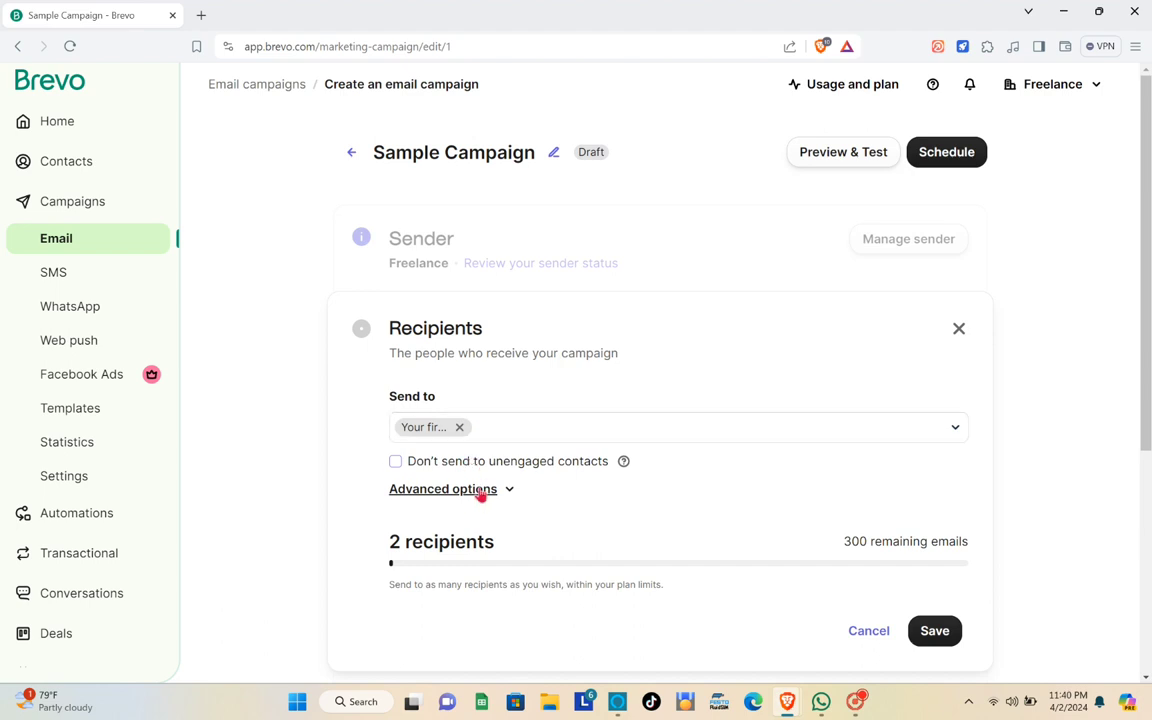
pyautogui.scroll(-1, 527, 455)
pyautogui.scroll(-1, 580, 457)
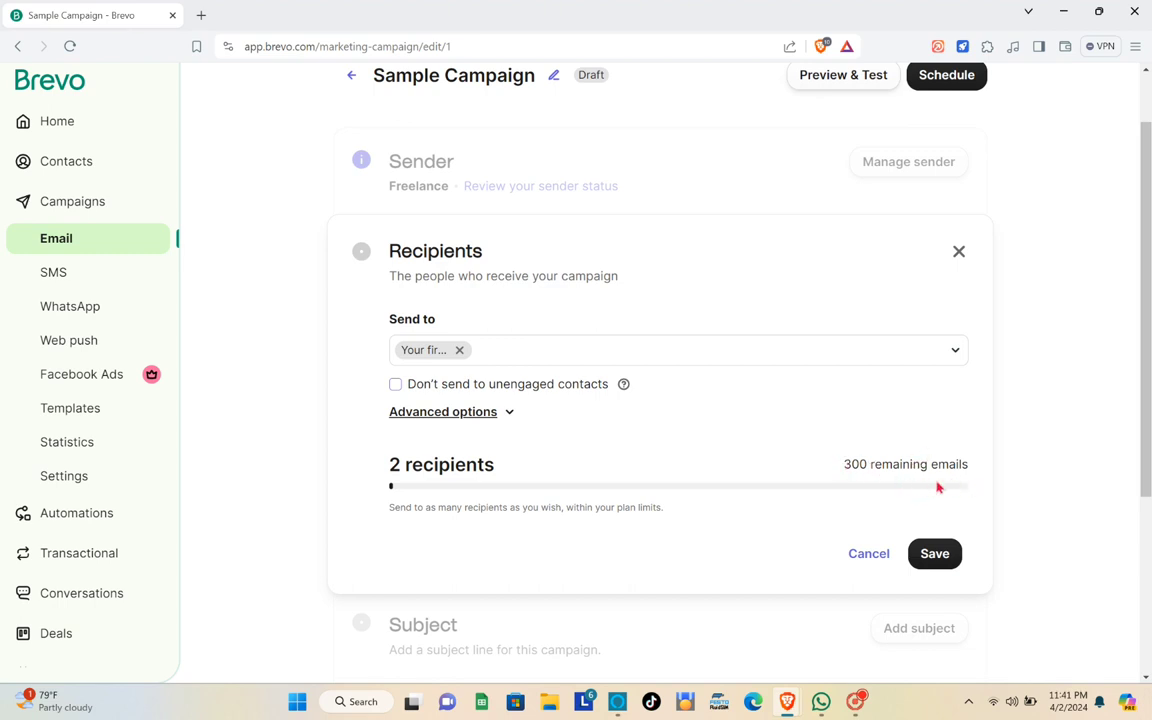
pyautogui.click(941, 555)
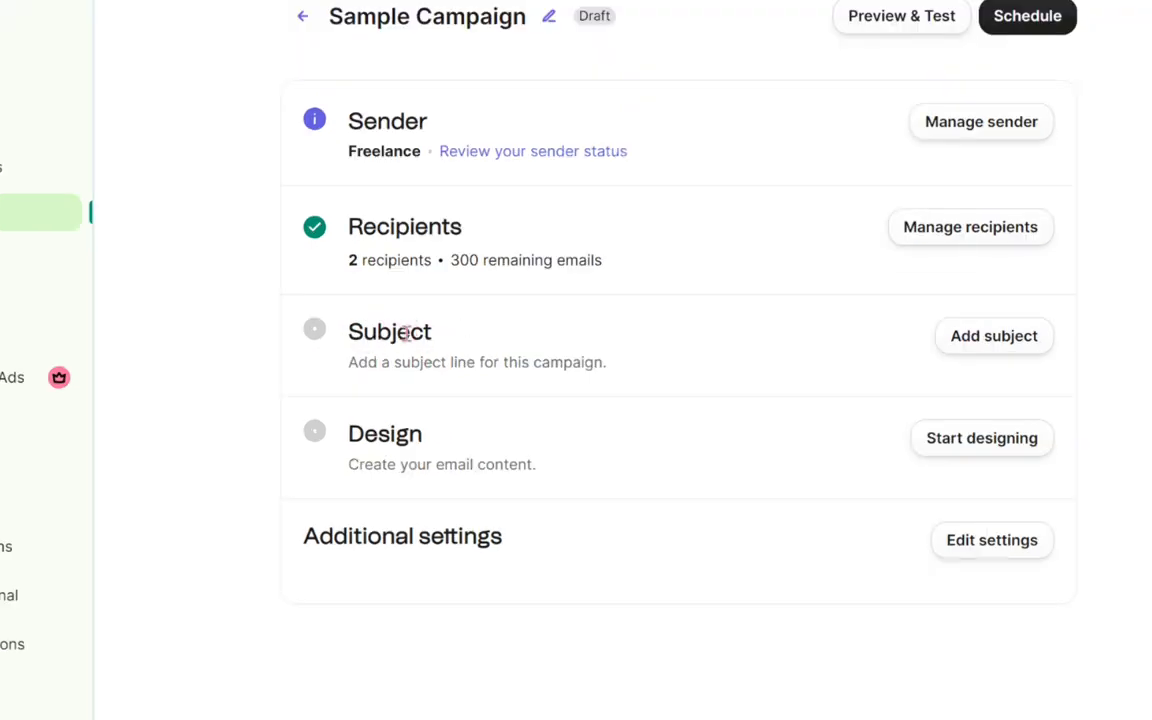
# - Set the subject to 'PROMO VAUCHER' with preview text 'GET IT NOW!' and save
pyautogui.click(986, 348)
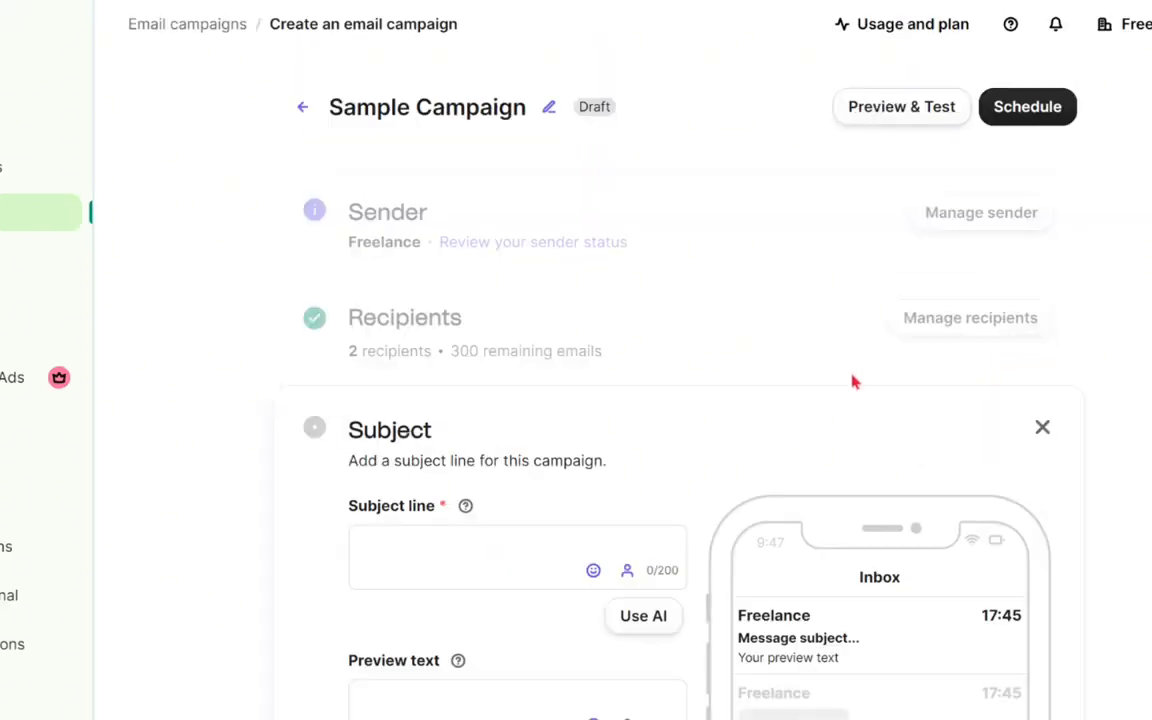
pyautogui.scroll(2, 520, 400)
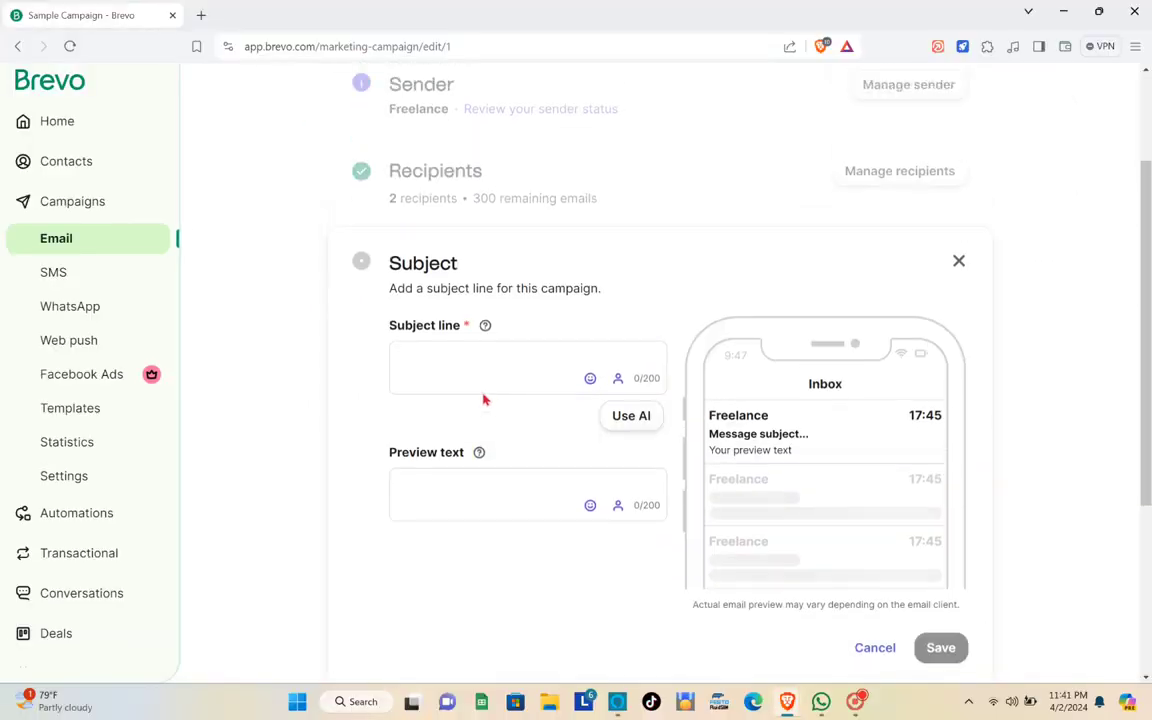
pyautogui.click(478, 374)
pyautogui.write('PROMO ')
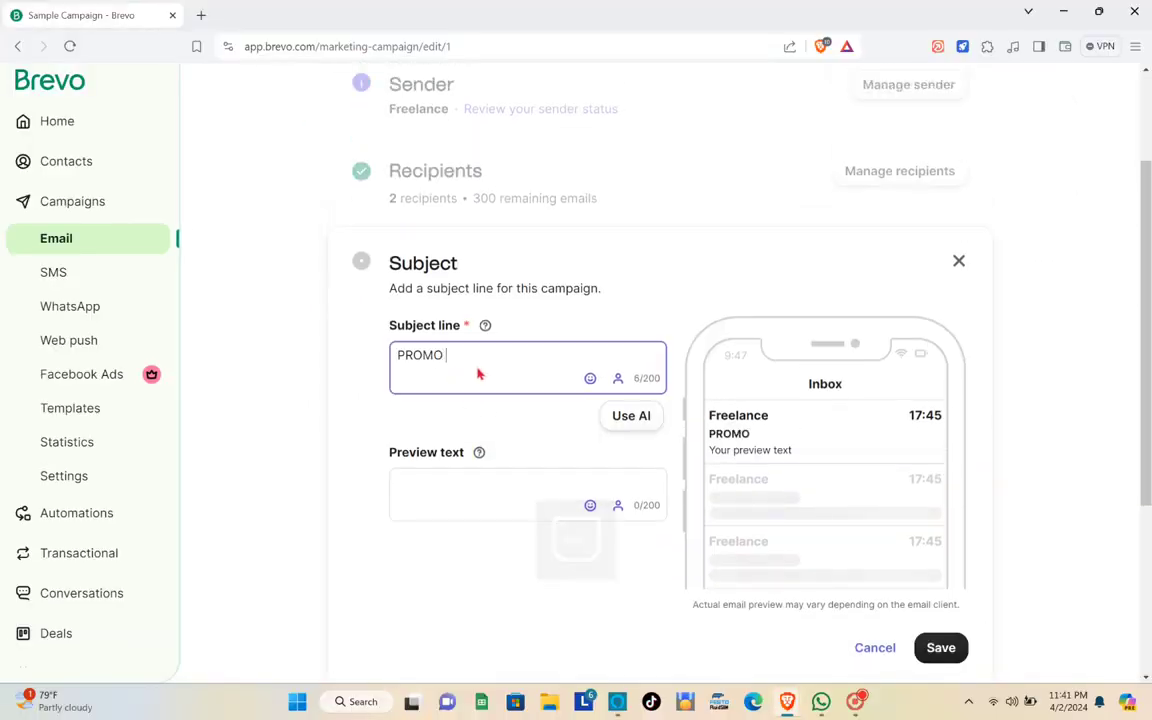
pyautogui.write('VAUCHER')
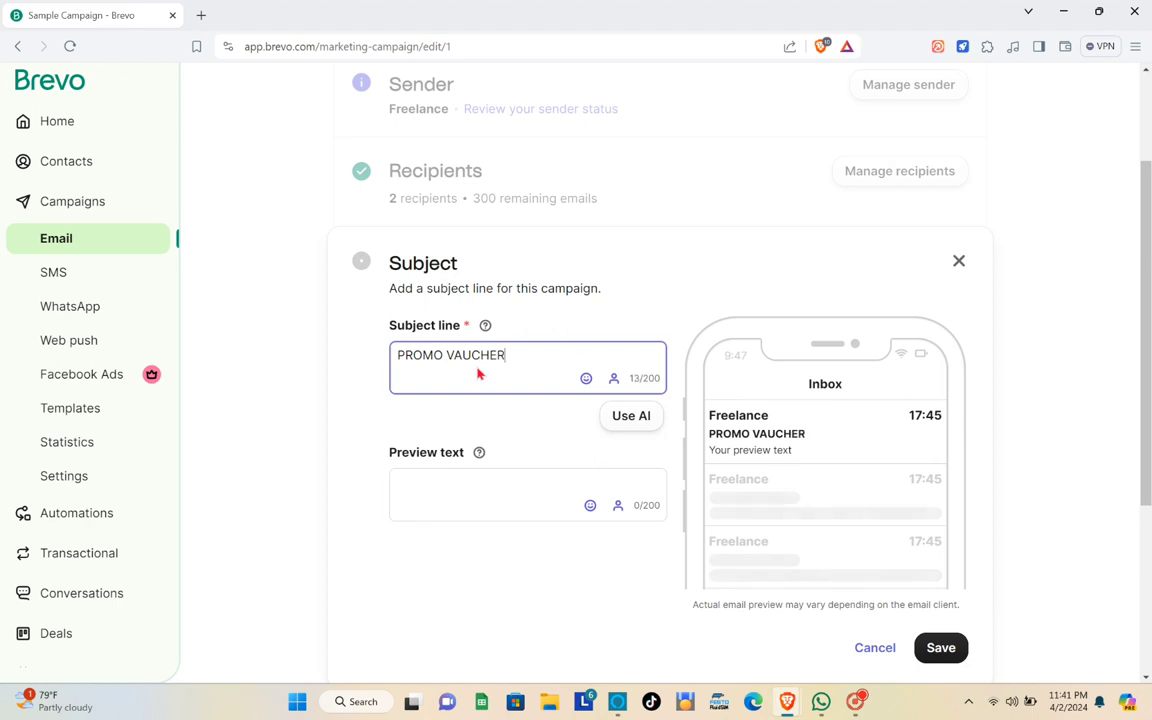
pyautogui.click(448, 477)
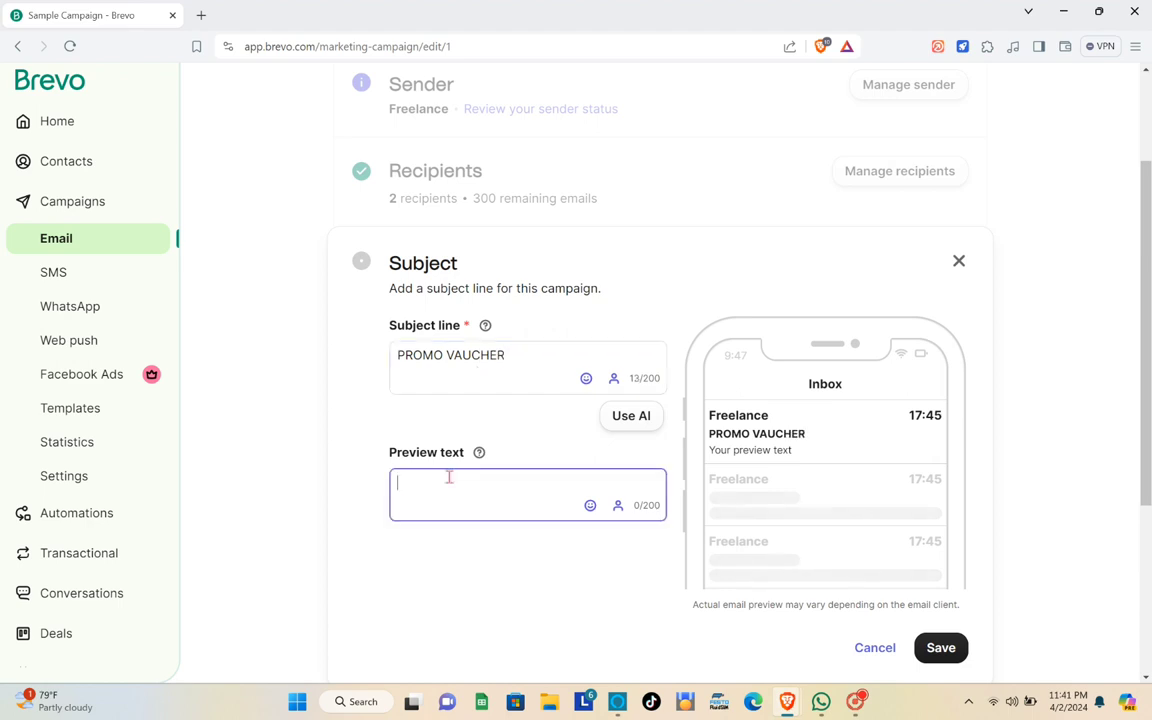
pyautogui.write('GET IT NOW')
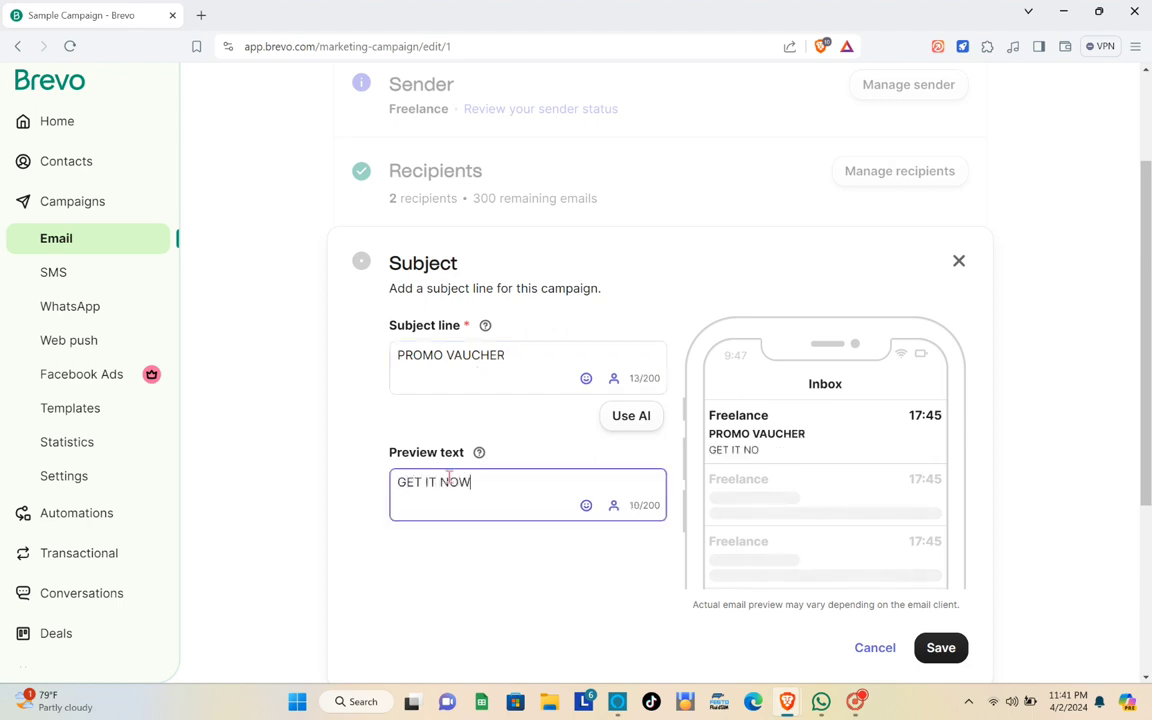
pyautogui.write('!')
pyautogui.scroll(2, 913, 496)
pyautogui.scroll(-4, 947, 487)
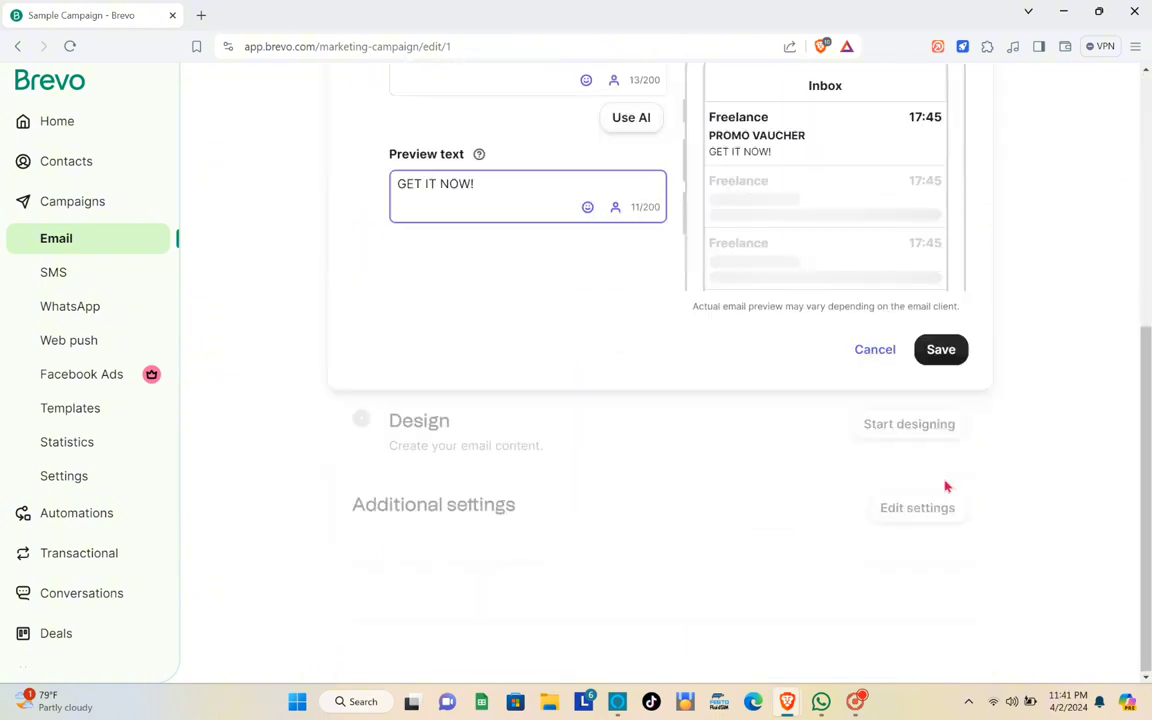
pyautogui.click(940, 350)
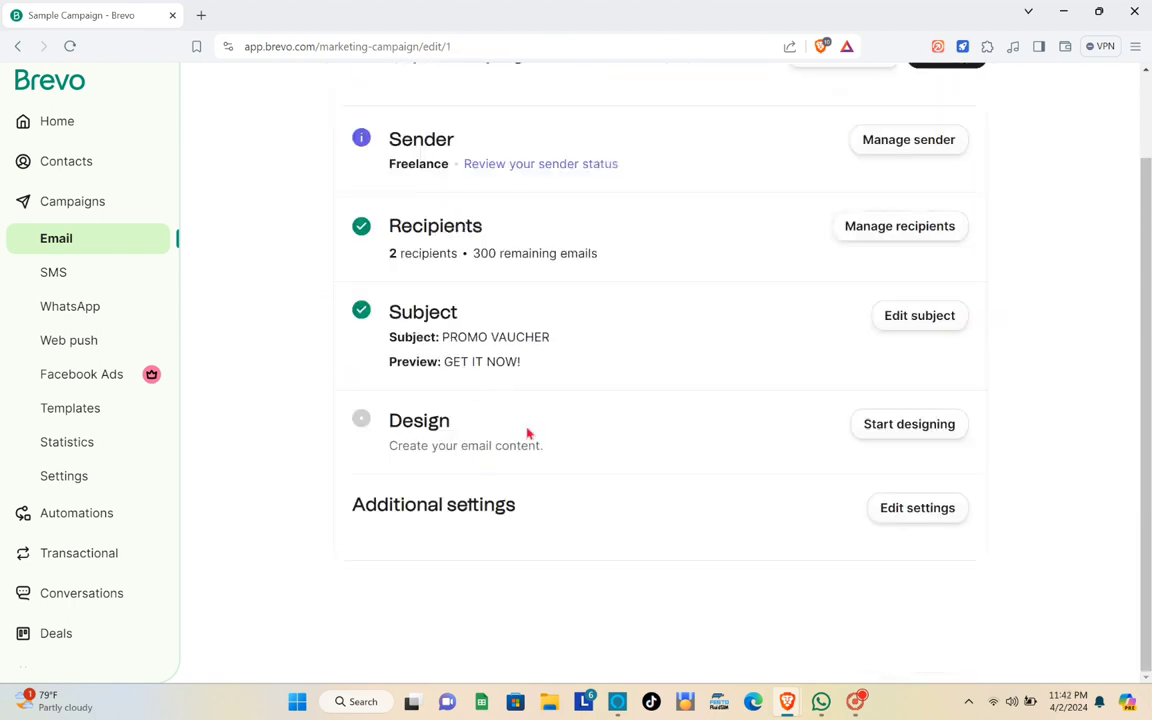
# - Browse the template layouts and build the email from the Sell a product layout
pyautogui.click(931, 428)
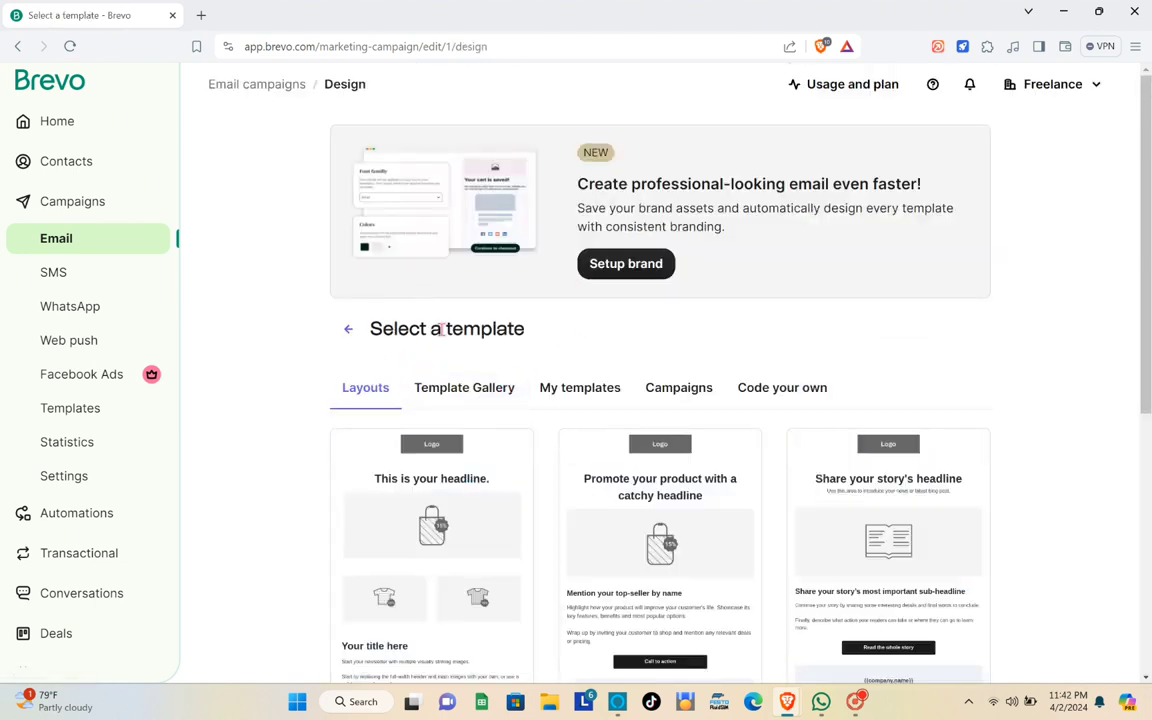
pyautogui.scroll(-5, 460, 440)
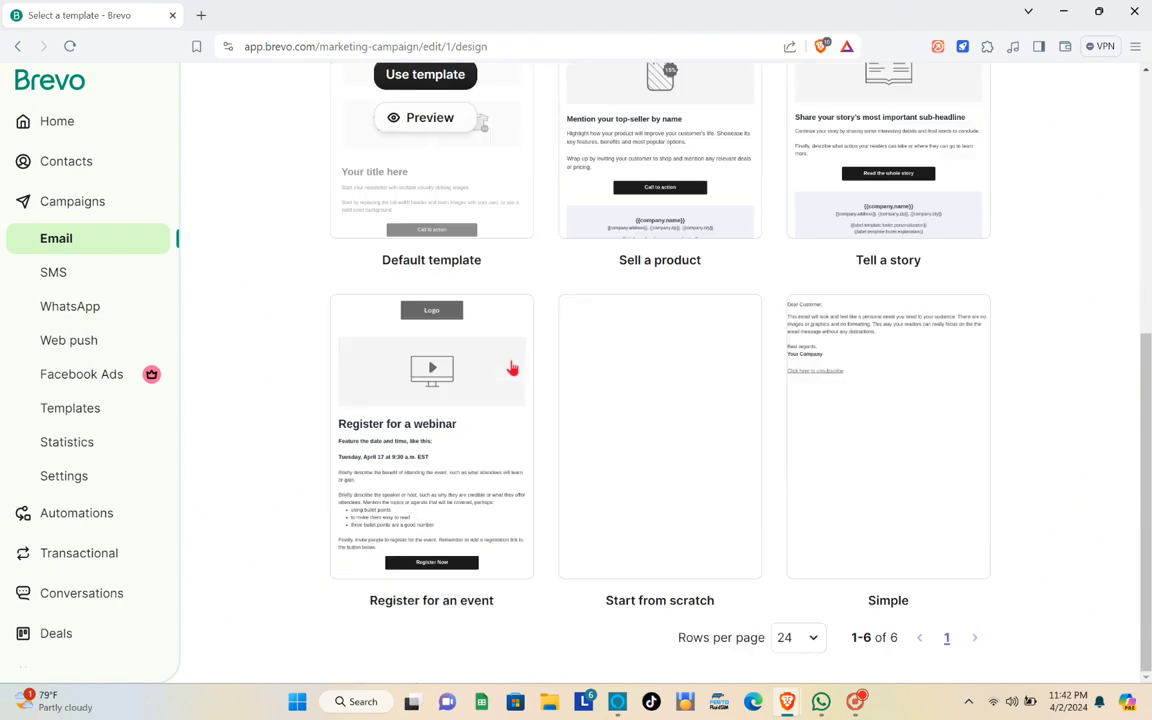
pyautogui.scroll(4, 530, 360)
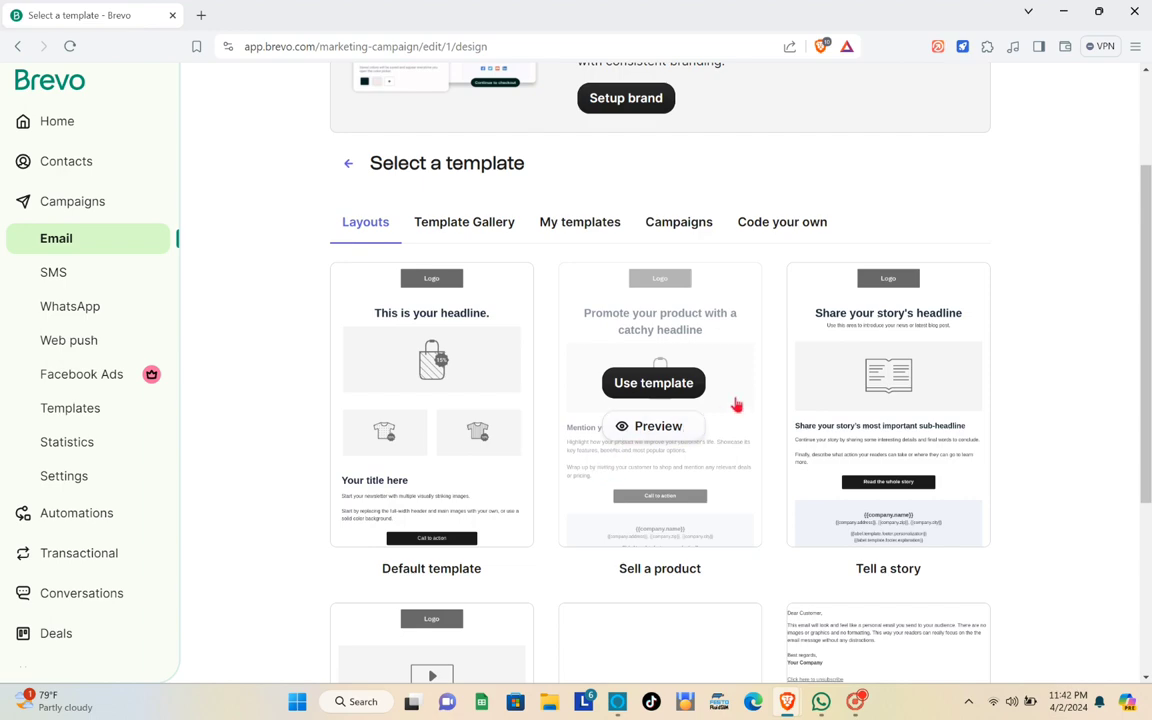
pyautogui.scroll(-3, 480, 535)
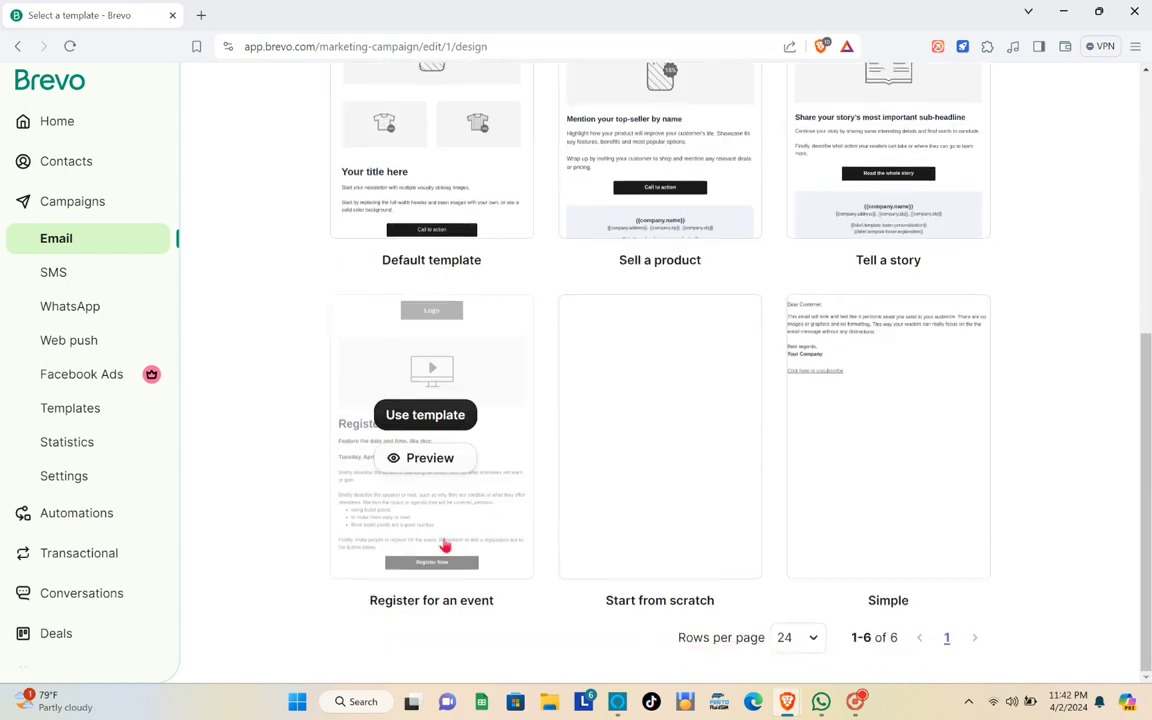
pyautogui.scroll(3, 545, 357)
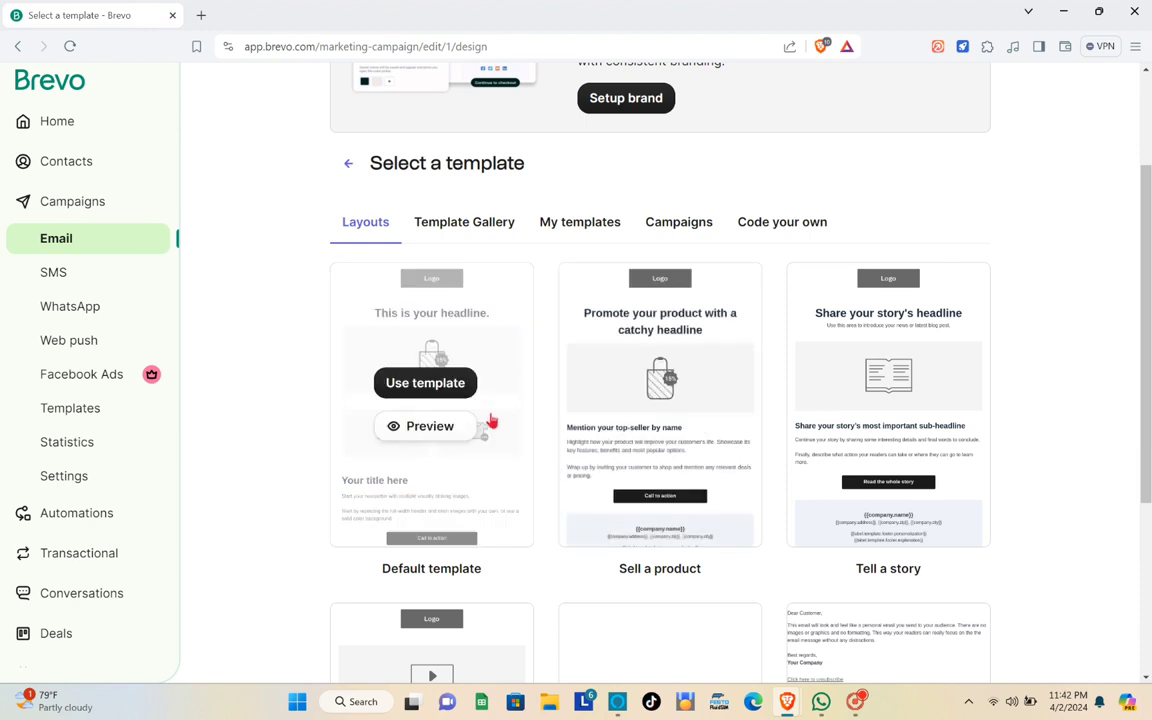
pyautogui.scroll(1, 491, 421)
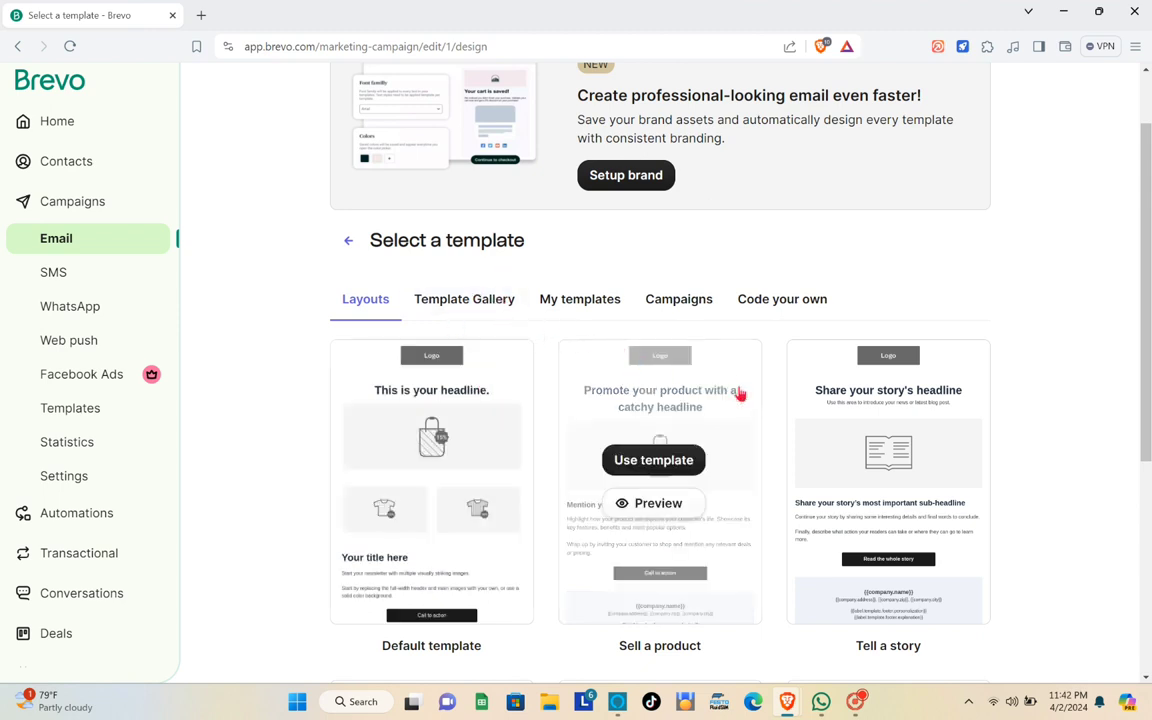
pyautogui.click(656, 459)
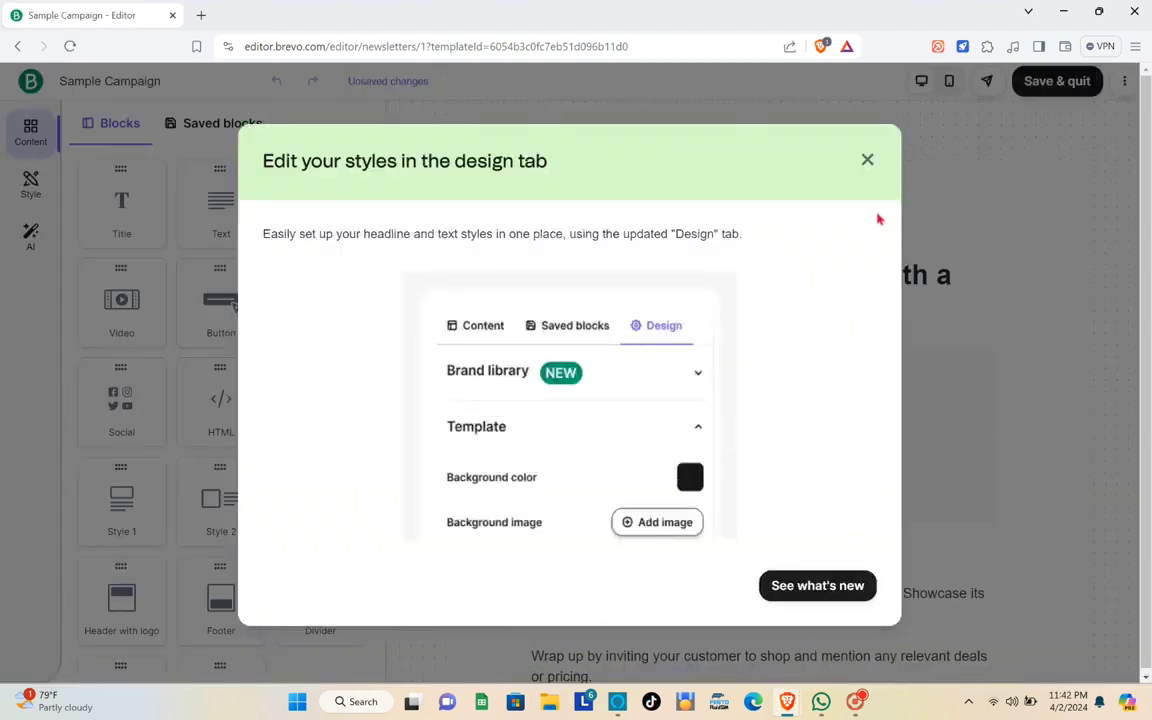
# - Dismiss the 'Edit your styles' notice and try dragging an image block into the email
pyautogui.click(866, 160)
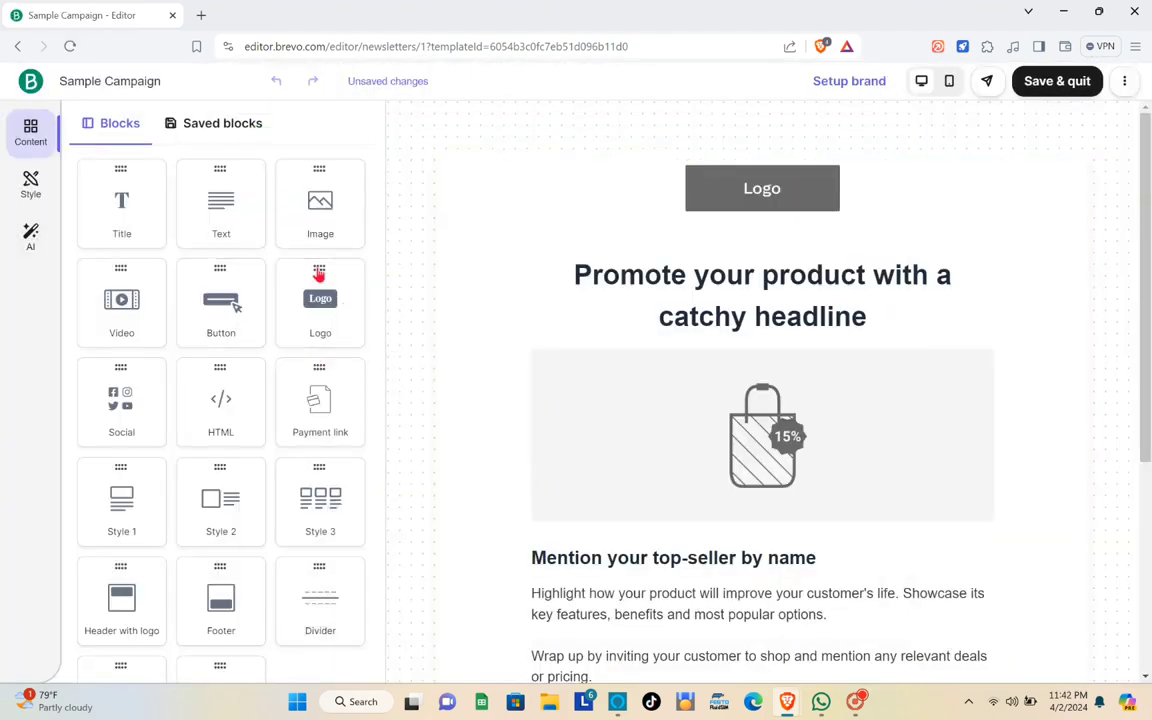
pyautogui.moveTo(330, 220); pyautogui.dragTo(471, 458)
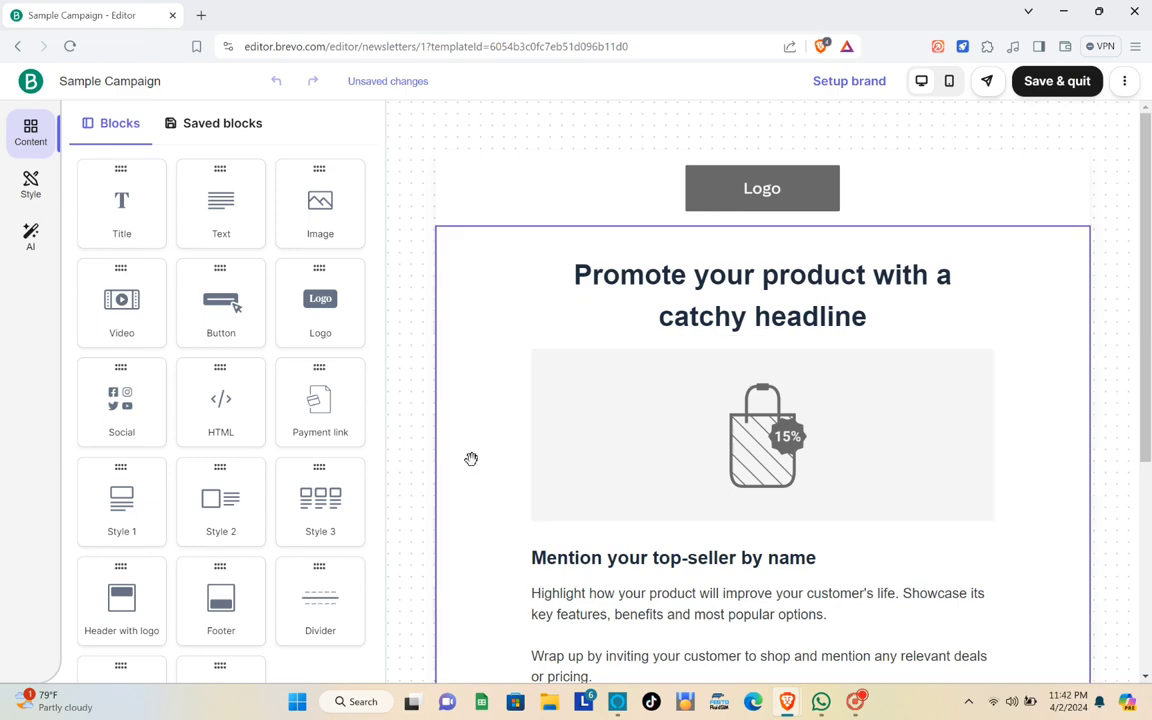
pyautogui.scroll(-5, 597, 450)
pyautogui.scroll(3, 592, 478)
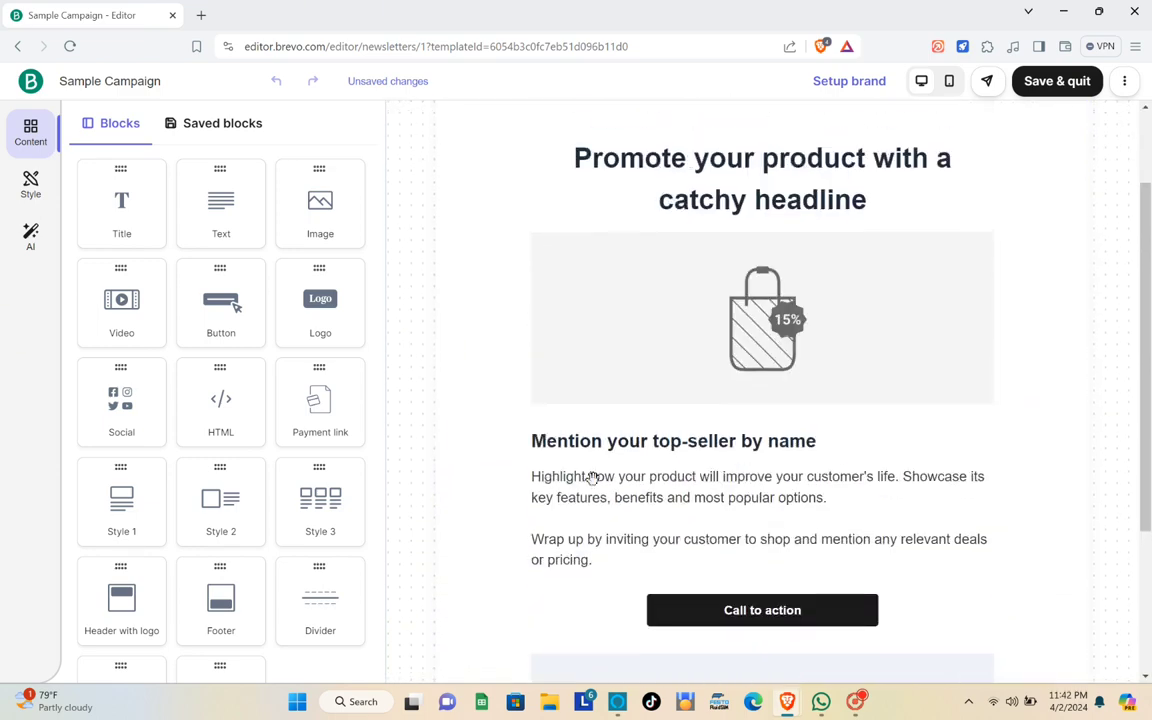
pyautogui.scroll(-3, 591, 472)
pyautogui.scroll(-1, 650, 500)
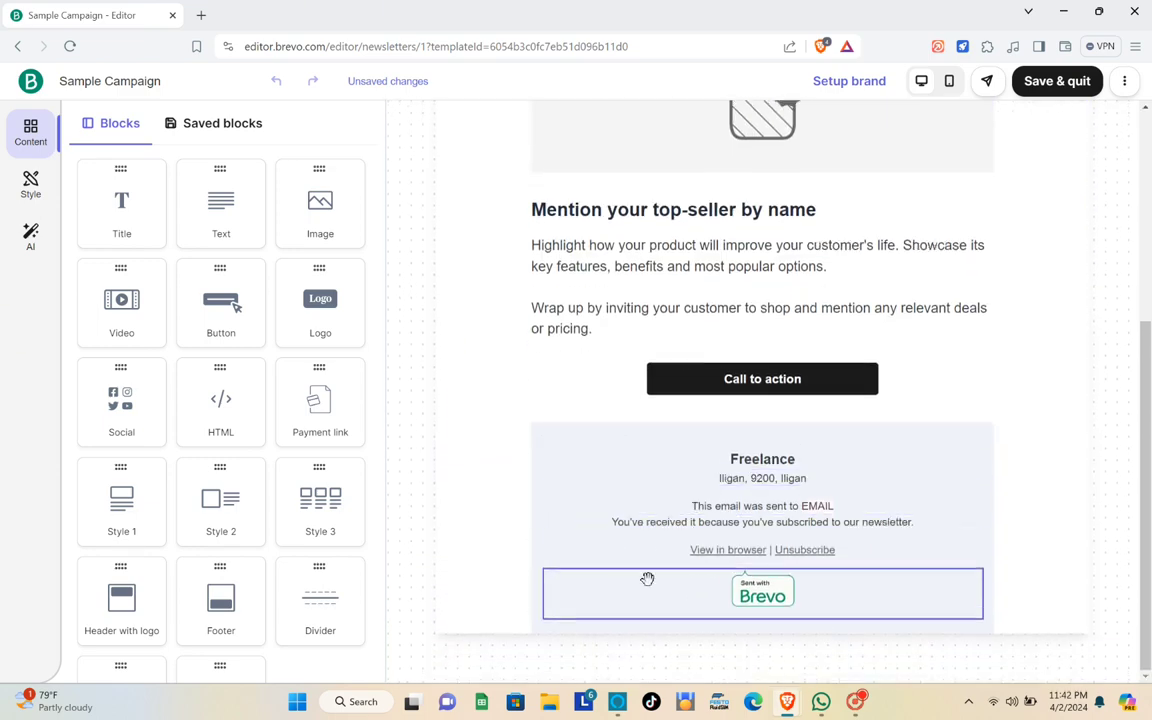
pyautogui.scroll(4, 622, 486)
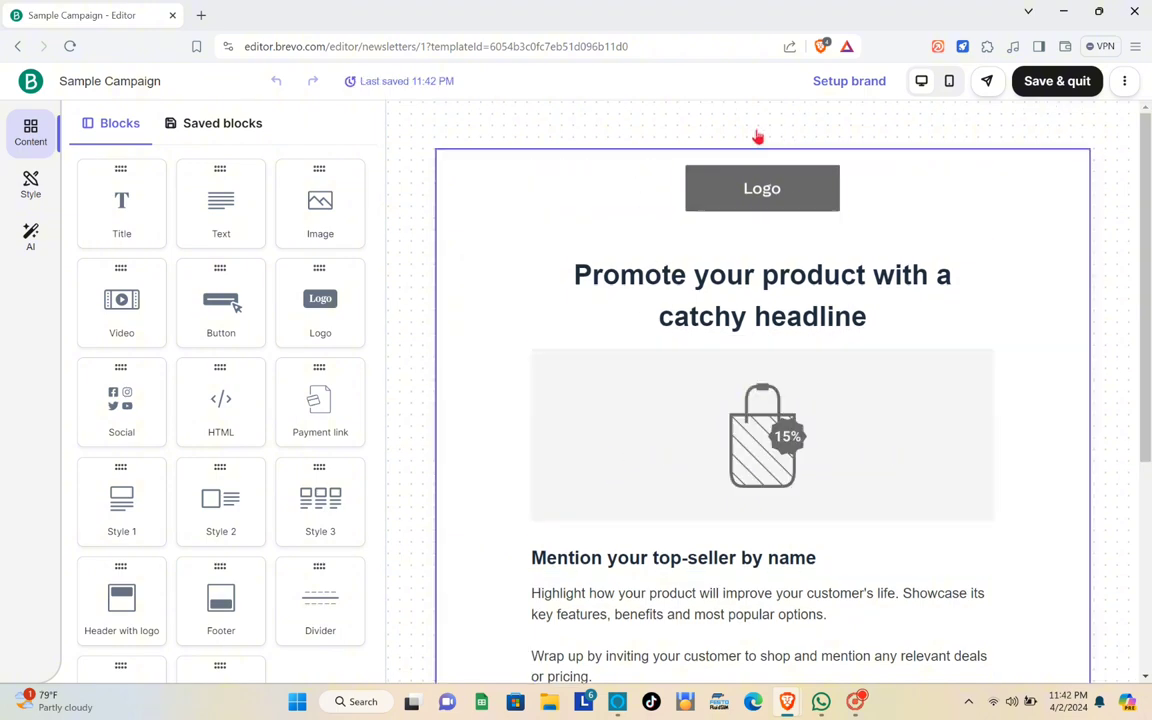
# - Inspect and close the Logo block's settings, then select the Main Headline block
pyautogui.click(747, 197)
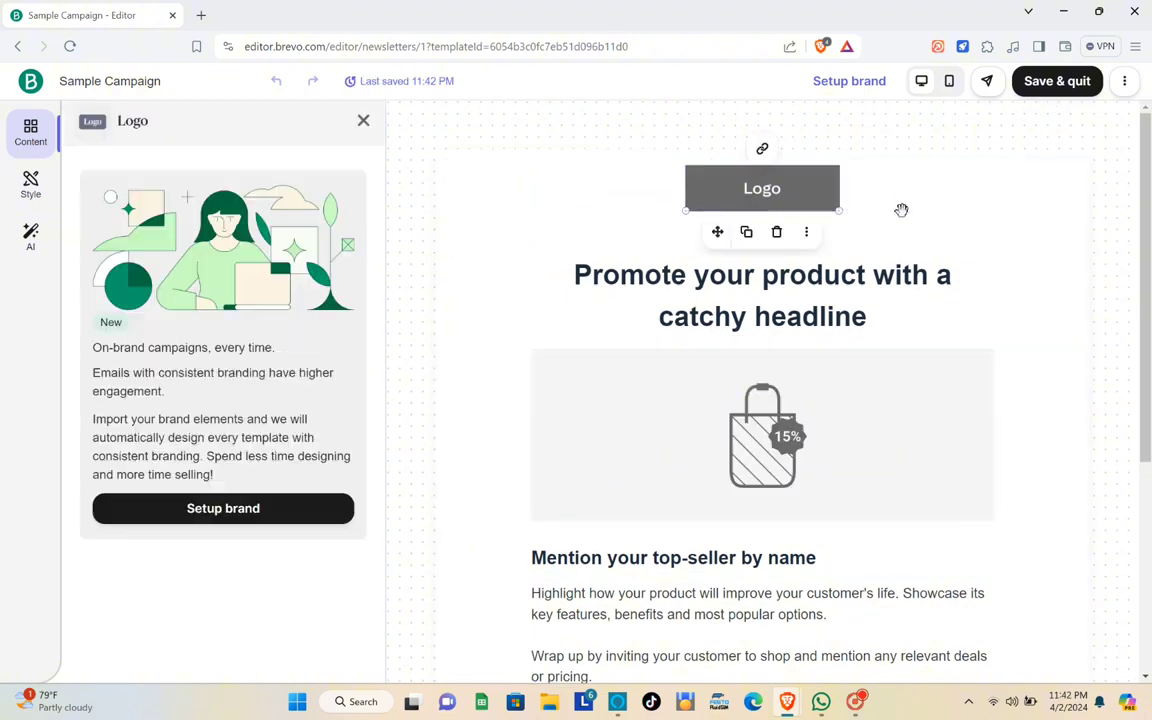
pyautogui.click(903, 207)
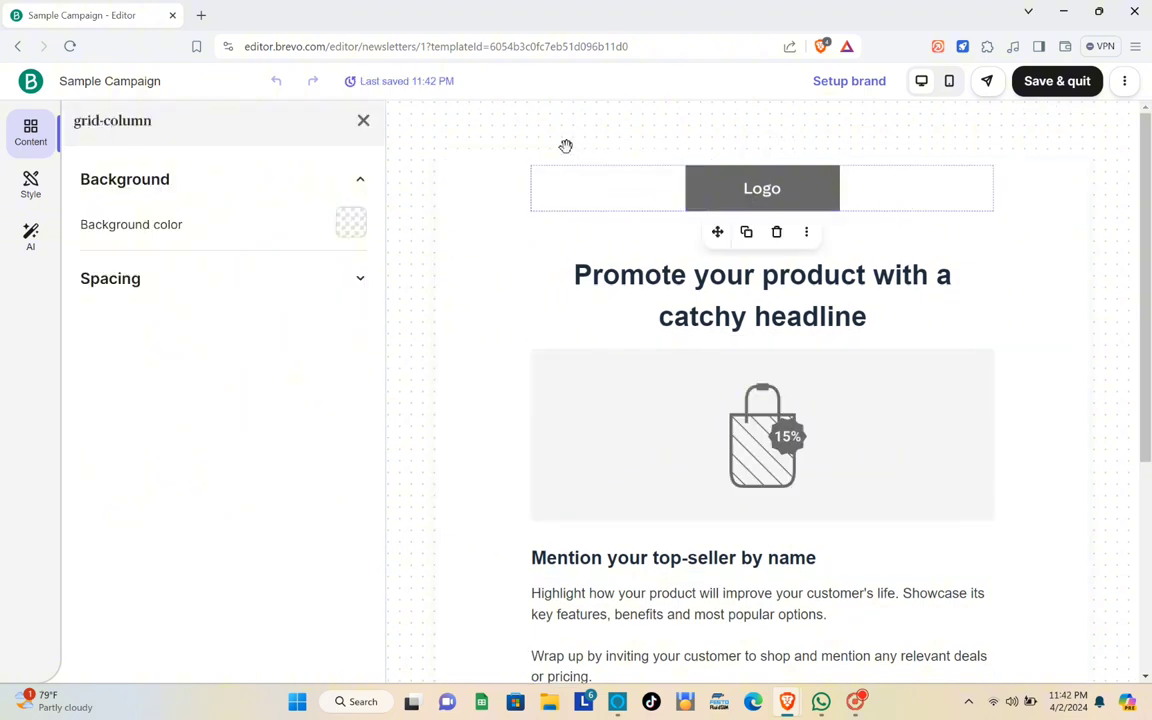
pyautogui.click(362, 121)
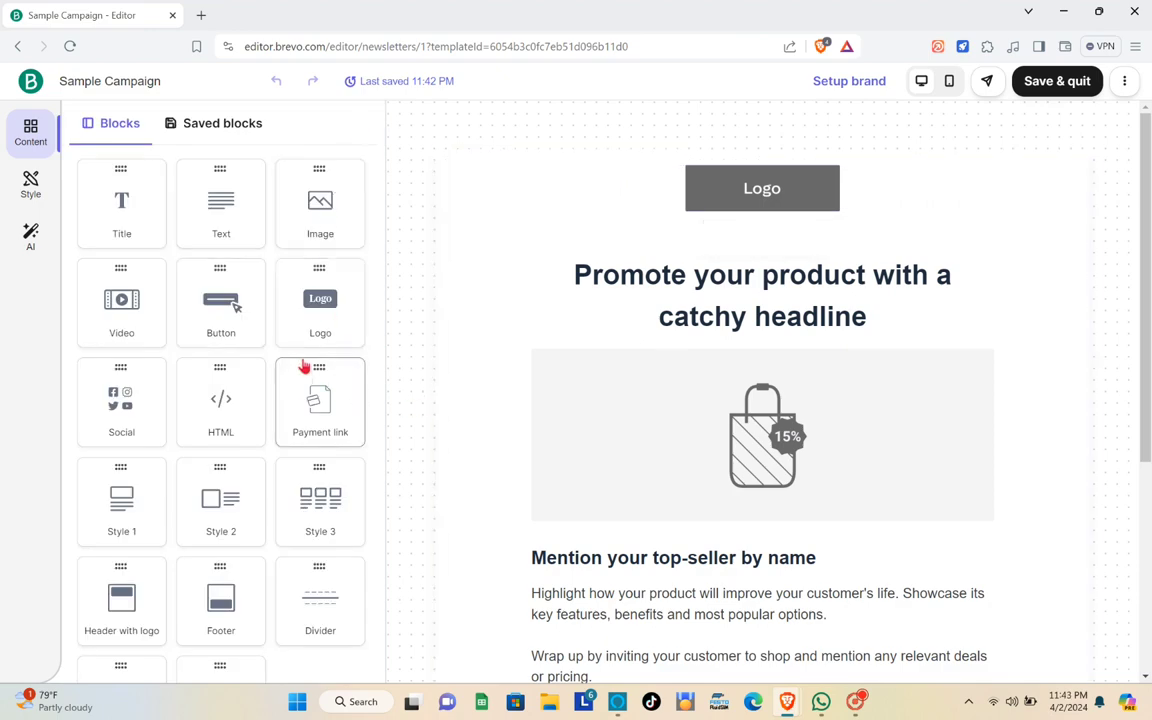
pyautogui.moveTo(722, 370)
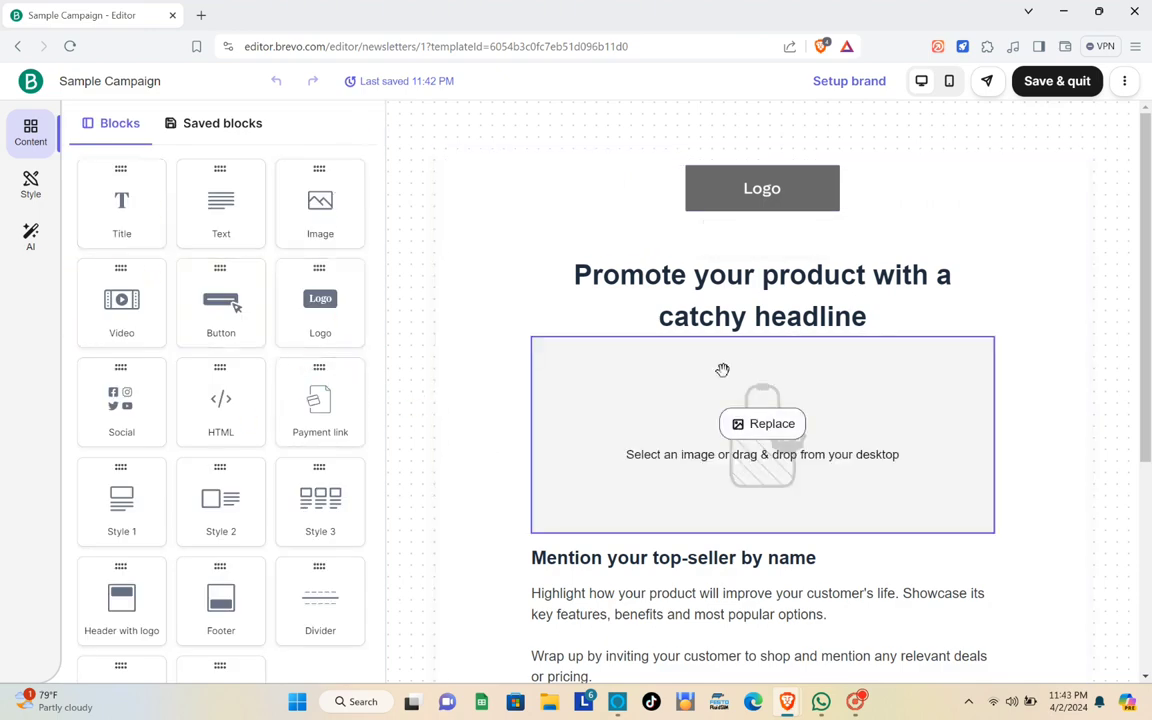
pyautogui.scroll(-4, 607, 381)
pyautogui.scroll(4, 604, 388)
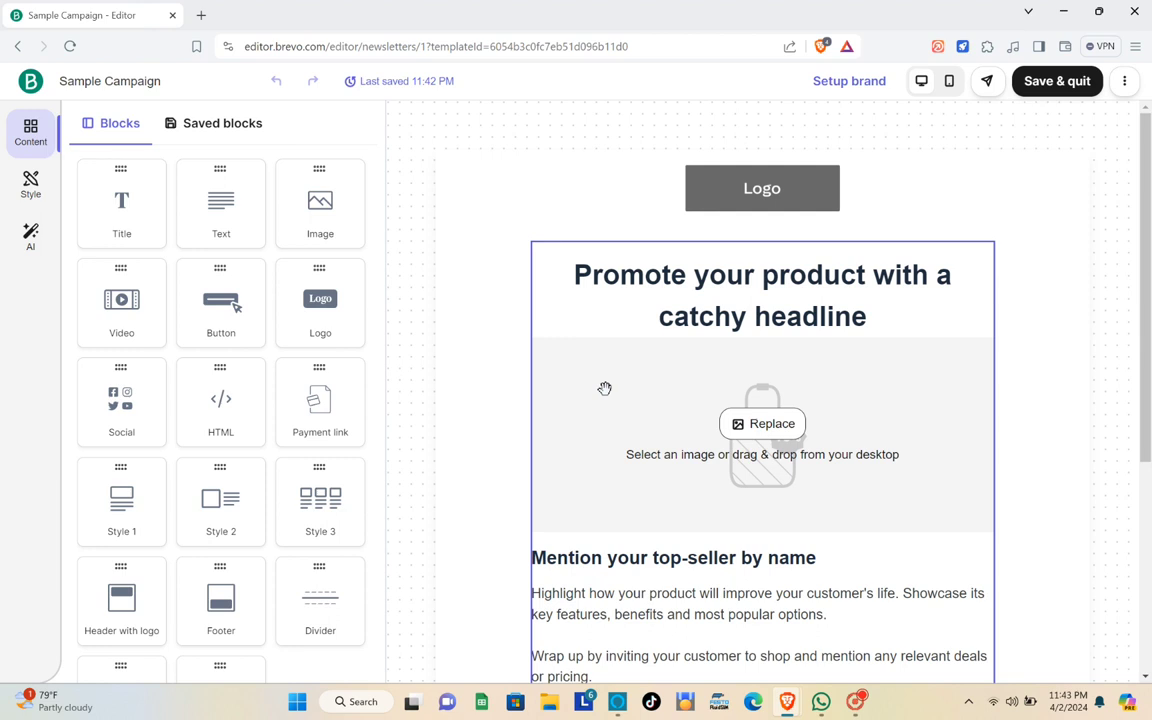
pyautogui.click(732, 208)
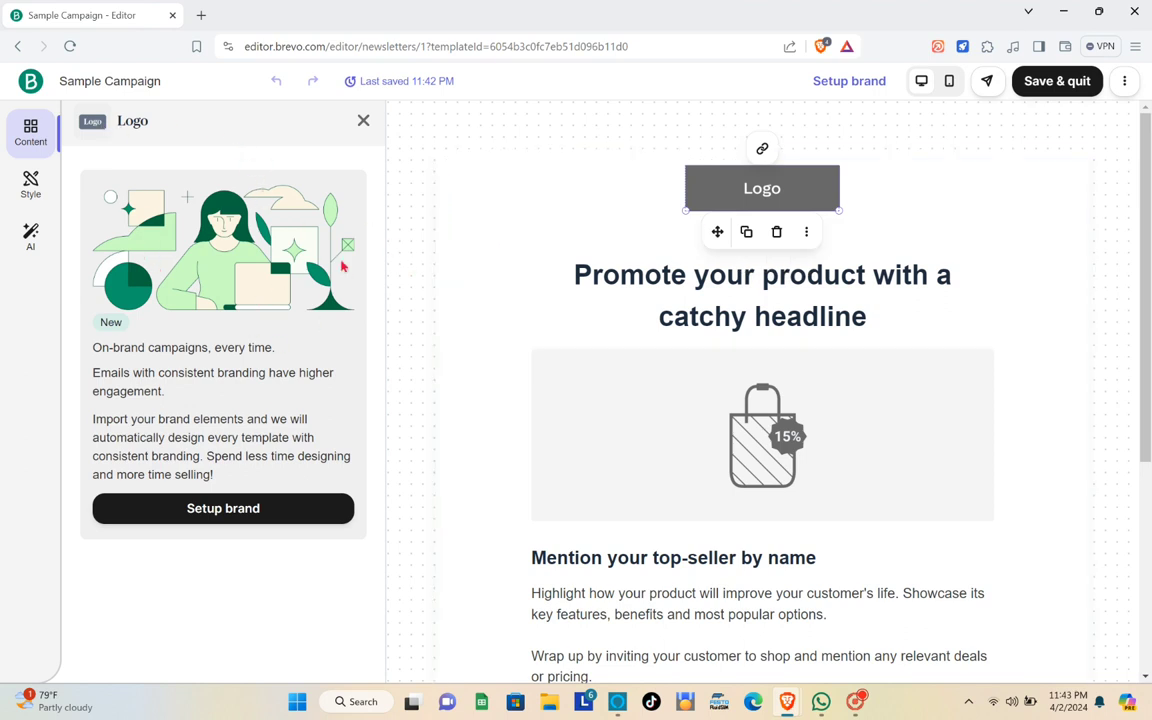
pyautogui.click(363, 121)
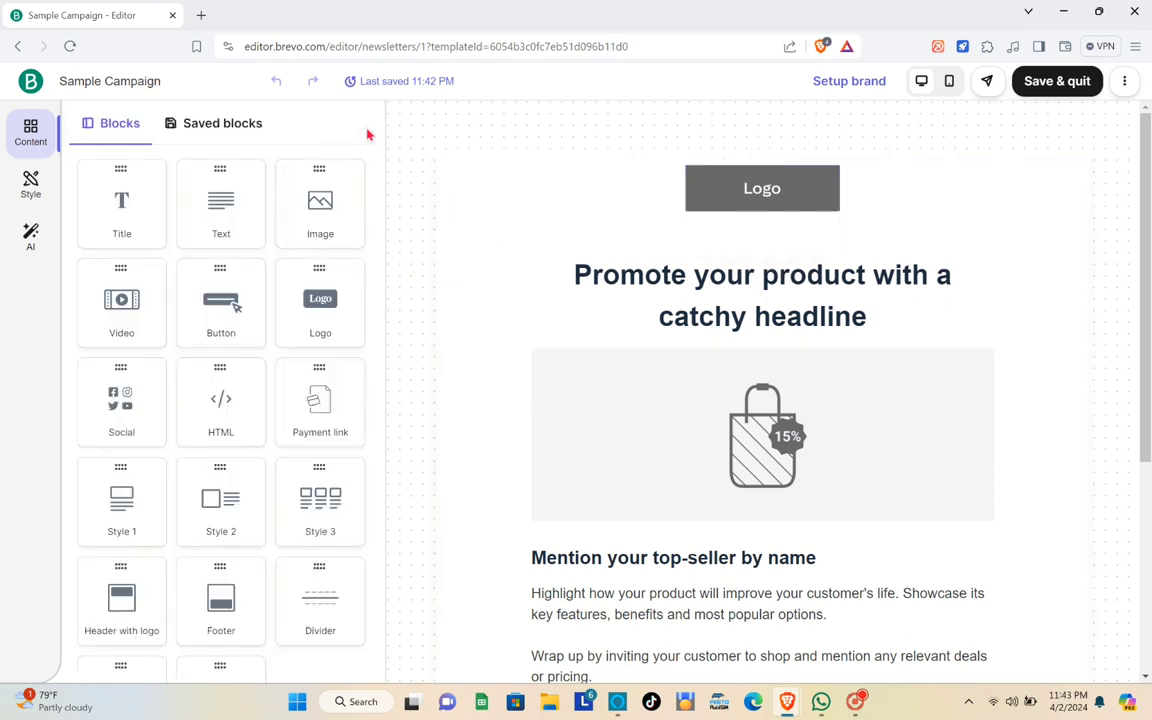
pyautogui.click(671, 314)
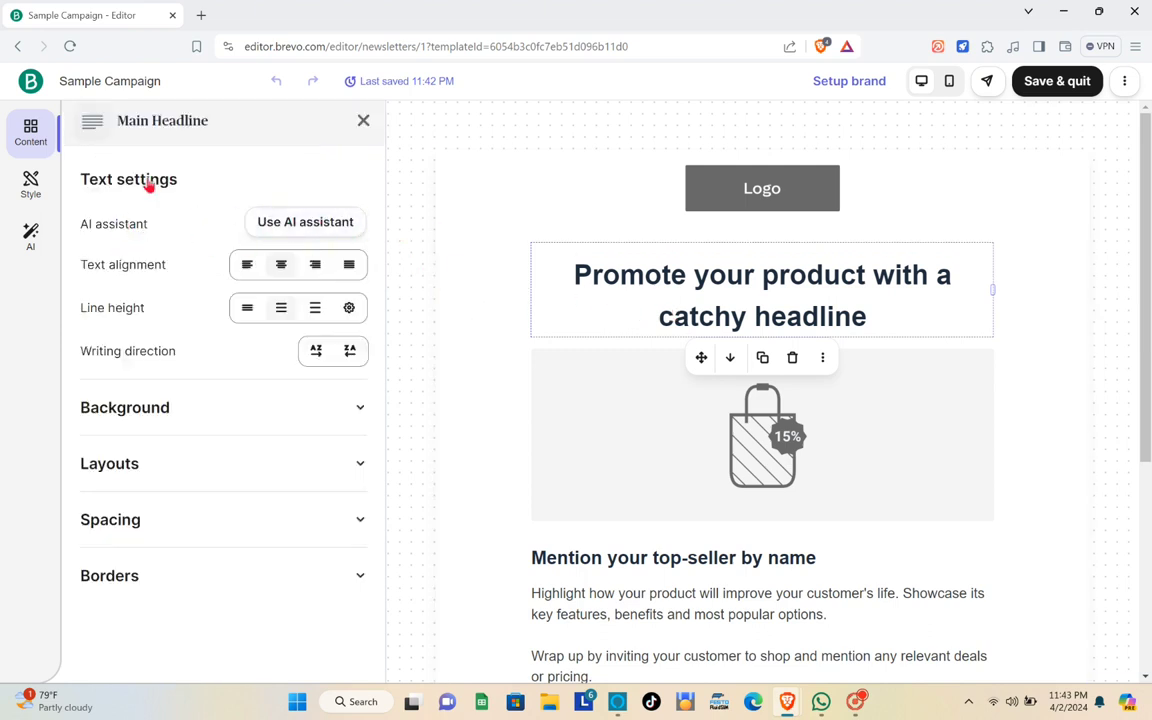
# - Try left, right and center alignment and line spacing on the headline, leaving it centered and normal
pyautogui.tripleClick(741, 297)
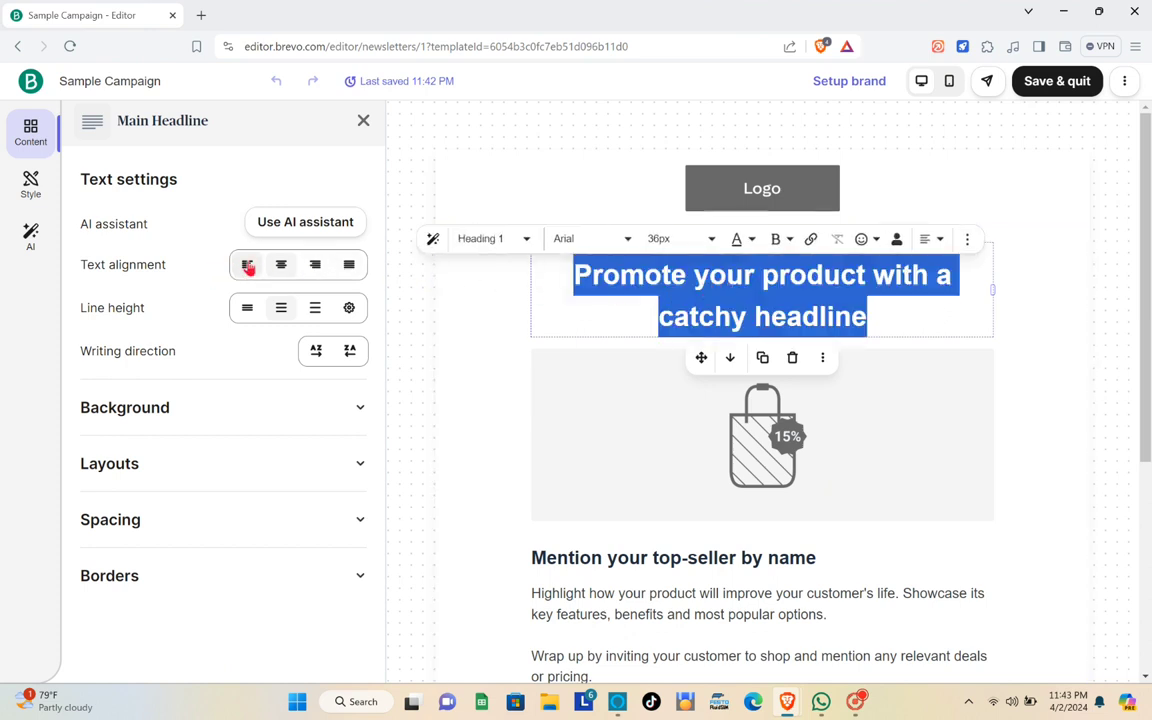
pyautogui.click(249, 265)
pyautogui.click(316, 266)
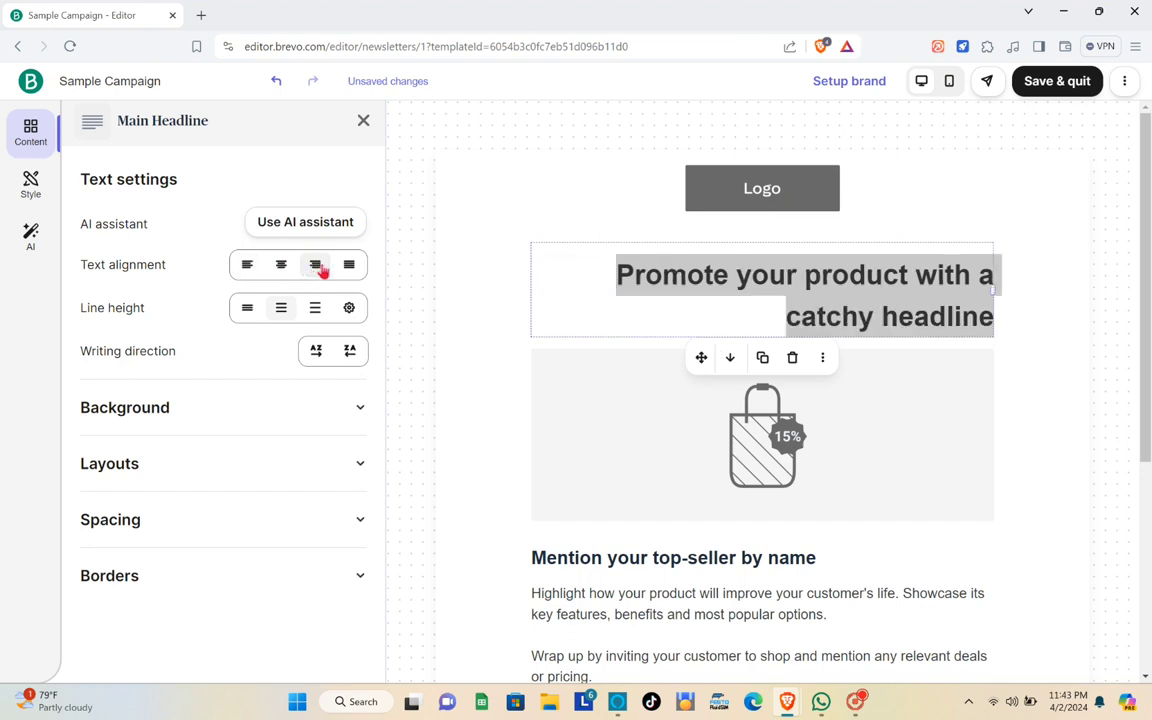
pyautogui.click(284, 266)
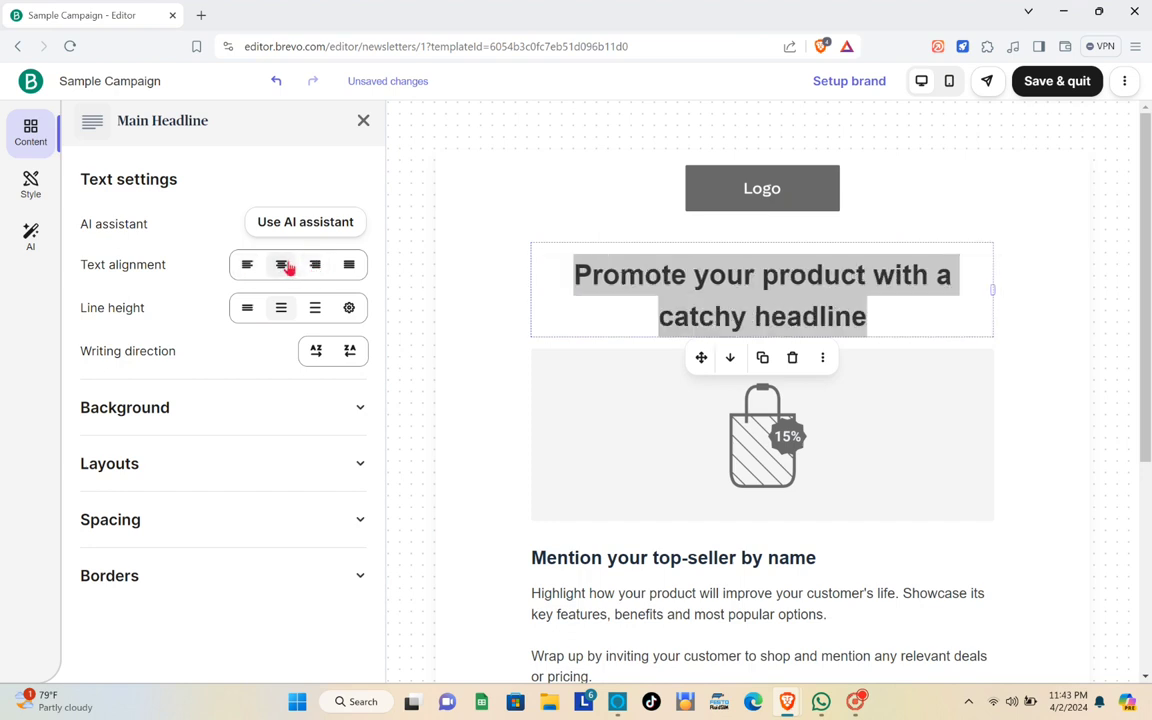
pyautogui.click(254, 316)
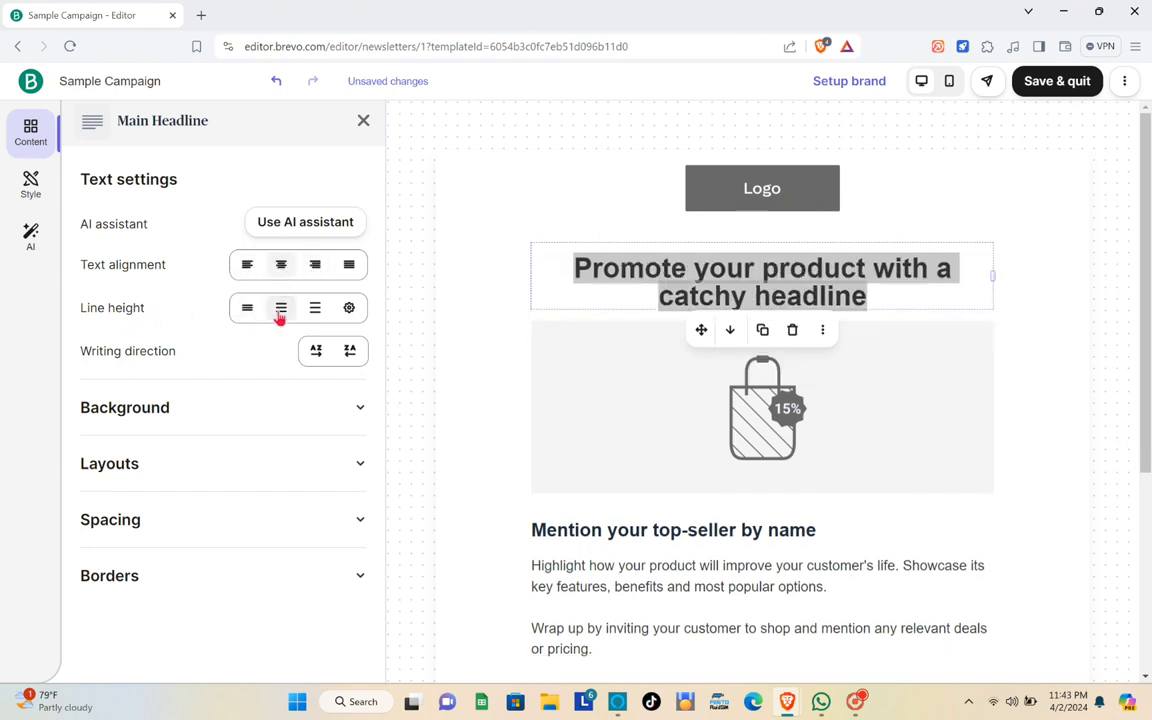
pyautogui.click(279, 317)
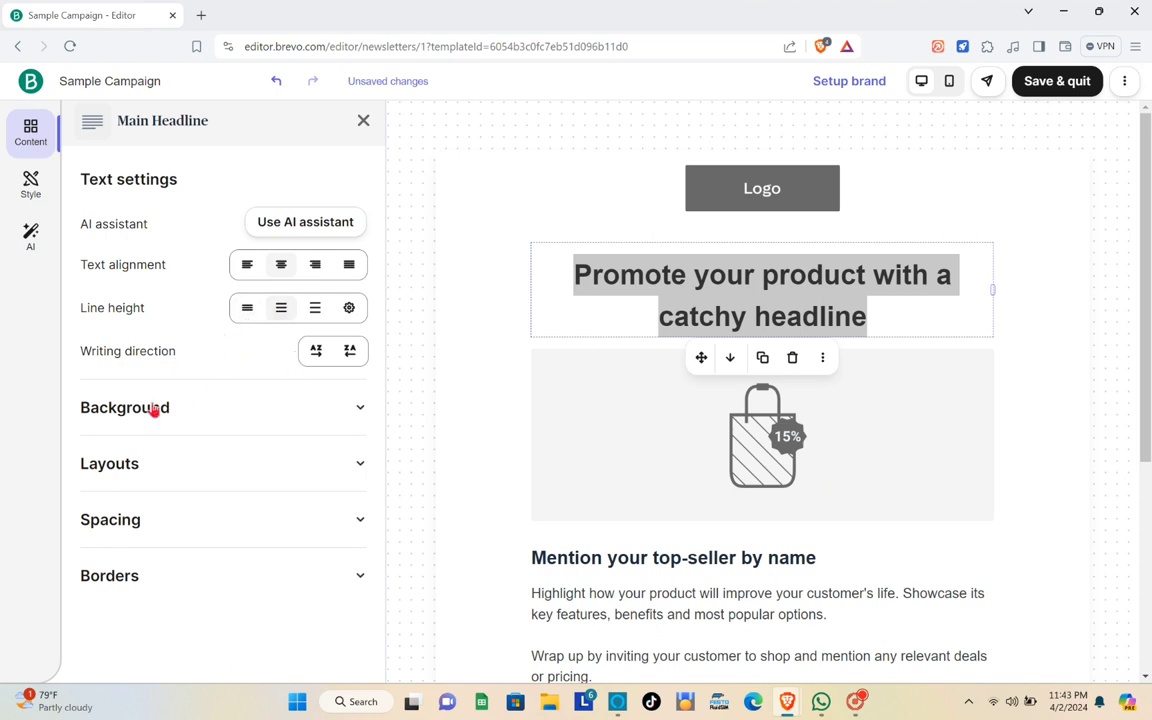
# - Review the headline's Background, Layouts, Spacing and Borders sections, then select the product bag image
pyautogui.click(359, 408)
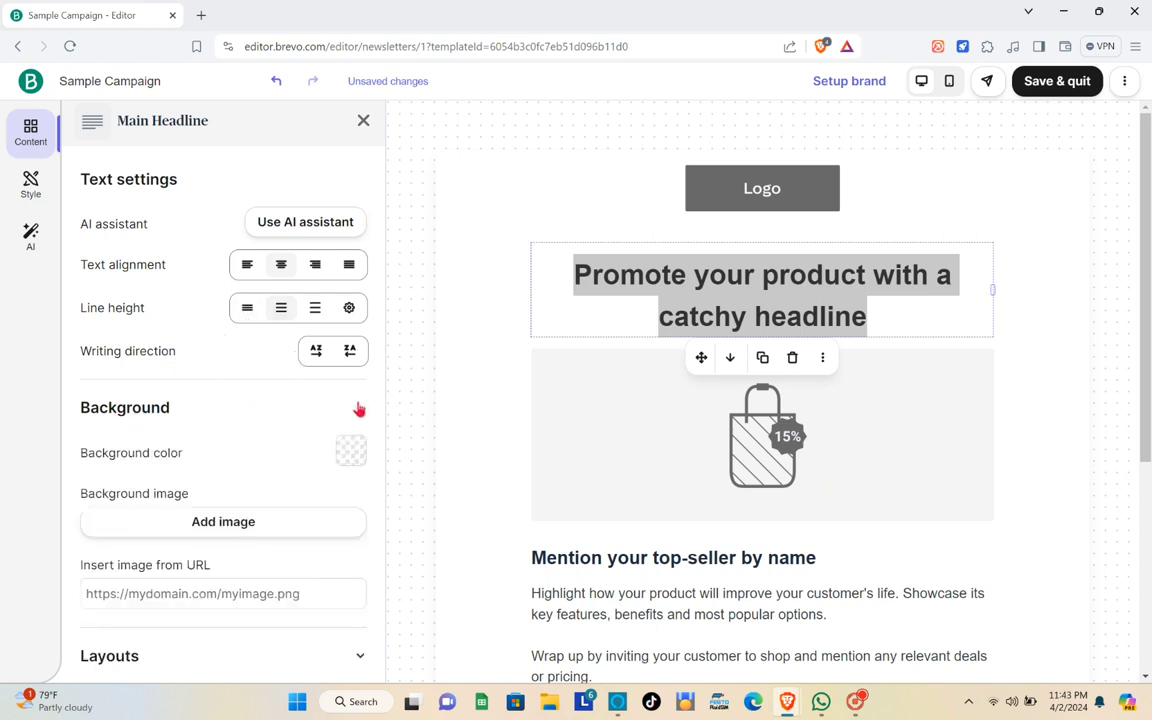
pyautogui.click(359, 408)
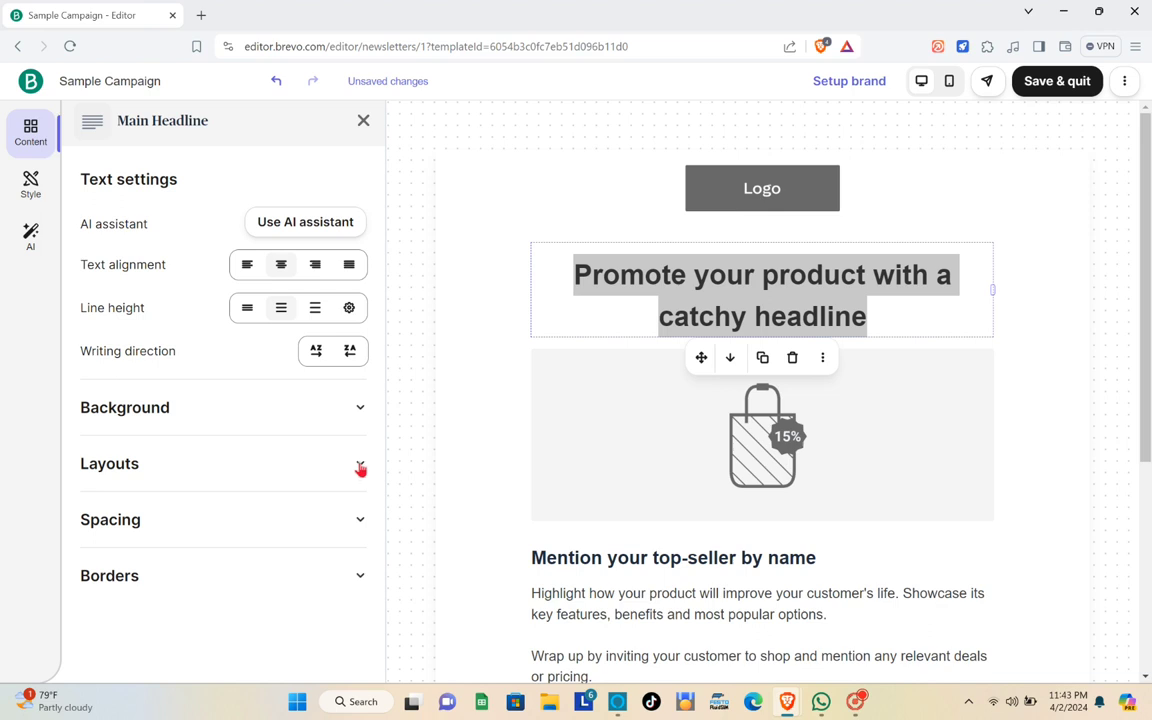
pyautogui.click(360, 466)
pyautogui.click(361, 467)
pyautogui.click(360, 521)
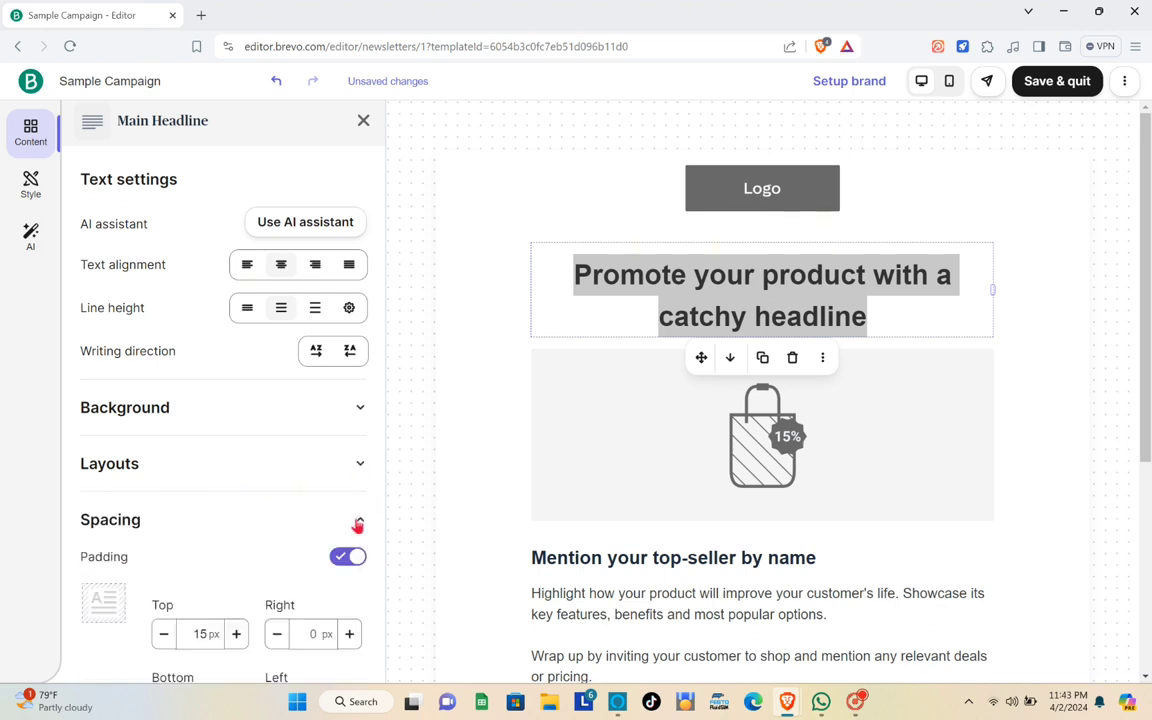
pyautogui.click(360, 521)
pyautogui.click(350, 580)
pyautogui.click(359, 577)
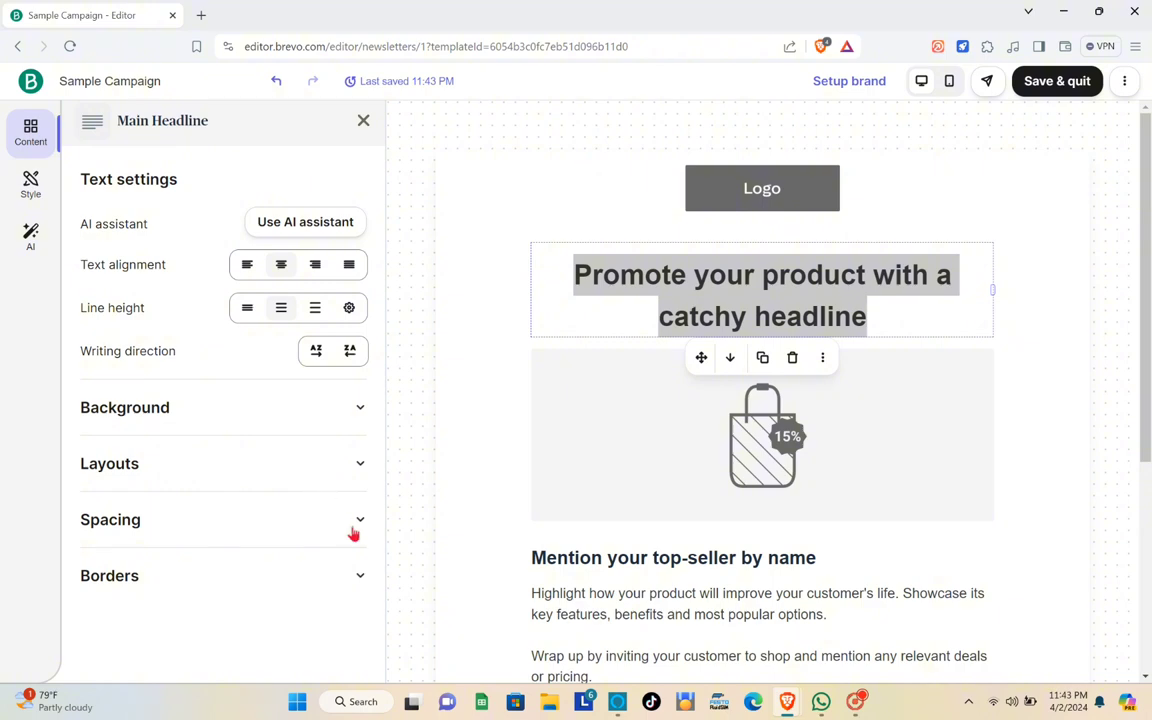
pyautogui.click(356, 522)
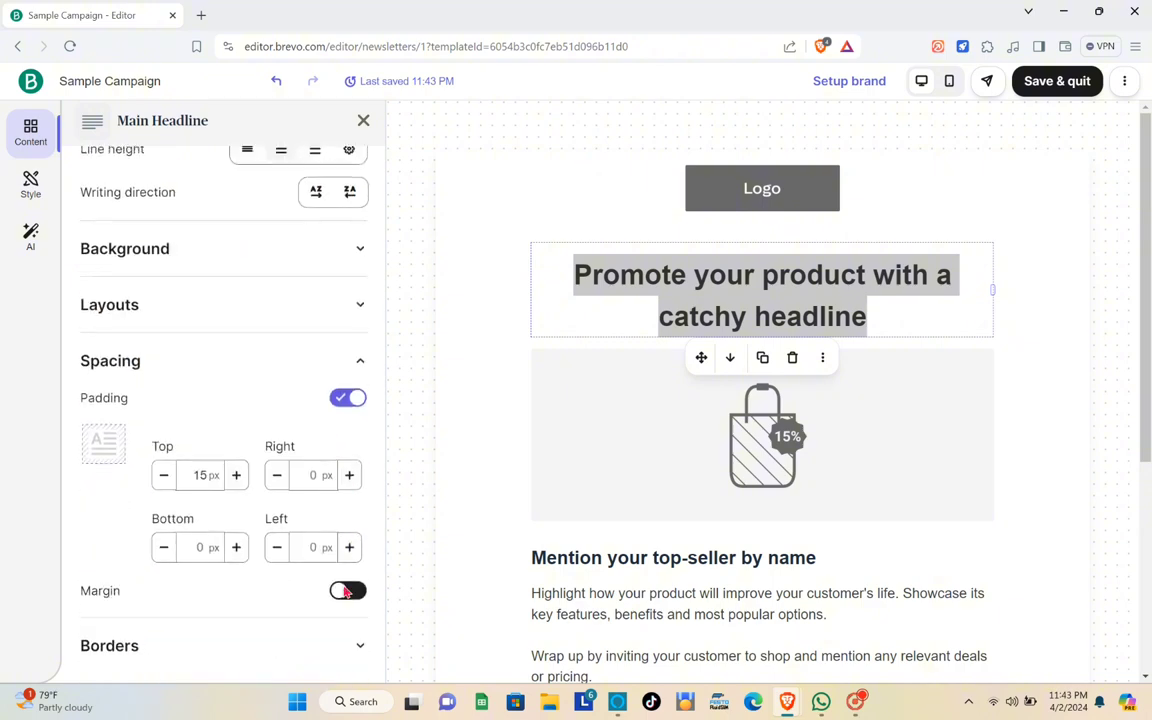
pyautogui.click(360, 645)
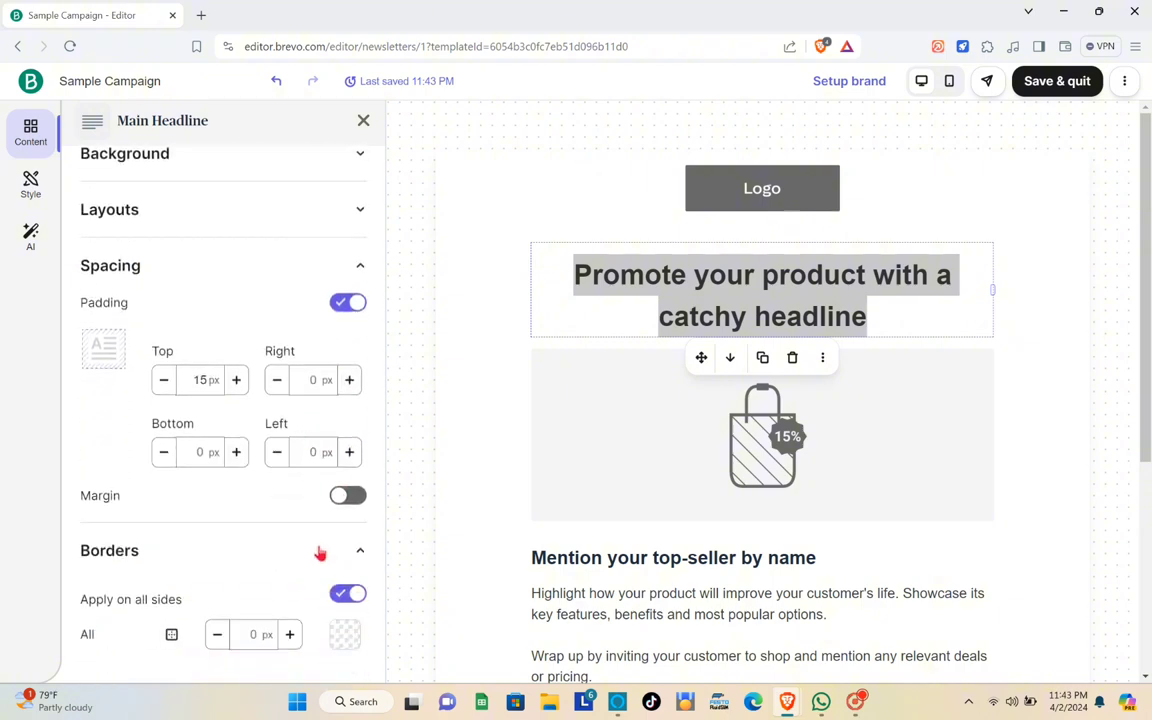
pyautogui.scroll(3, 327, 504)
pyautogui.click(670, 446)
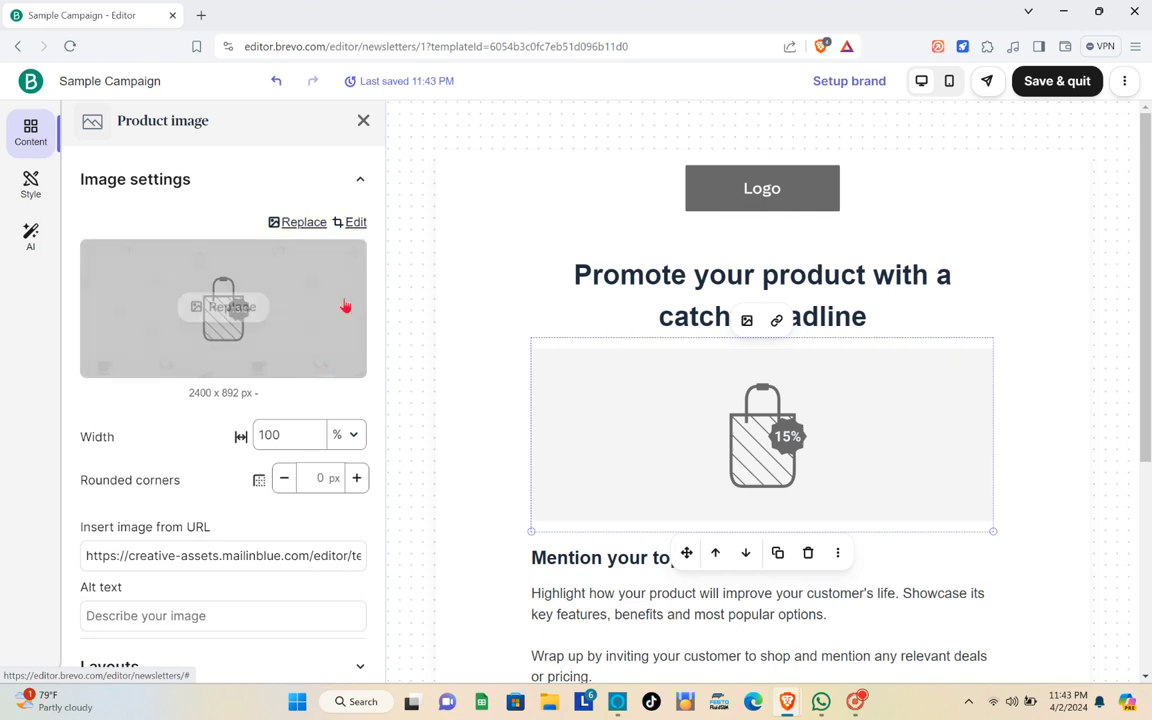
# - Look over the Product image panel, then close it to return to the Blocks palette
pyautogui.scroll(-2, 170, 442)
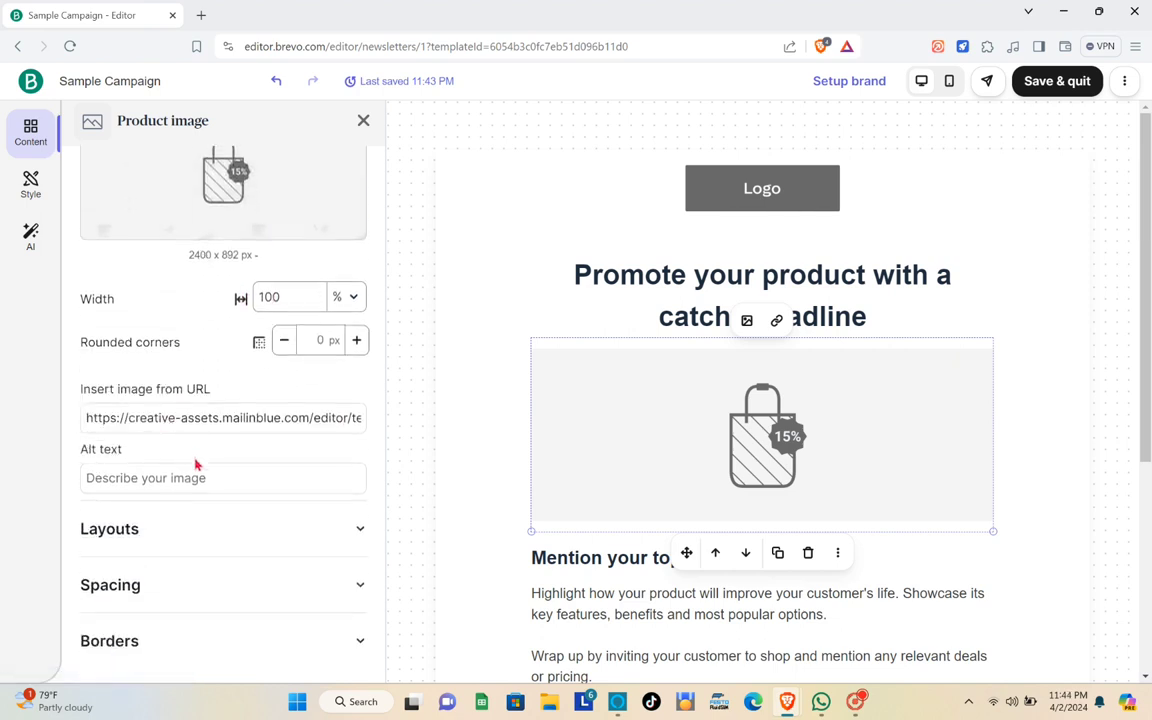
pyautogui.scroll(1, 216, 458)
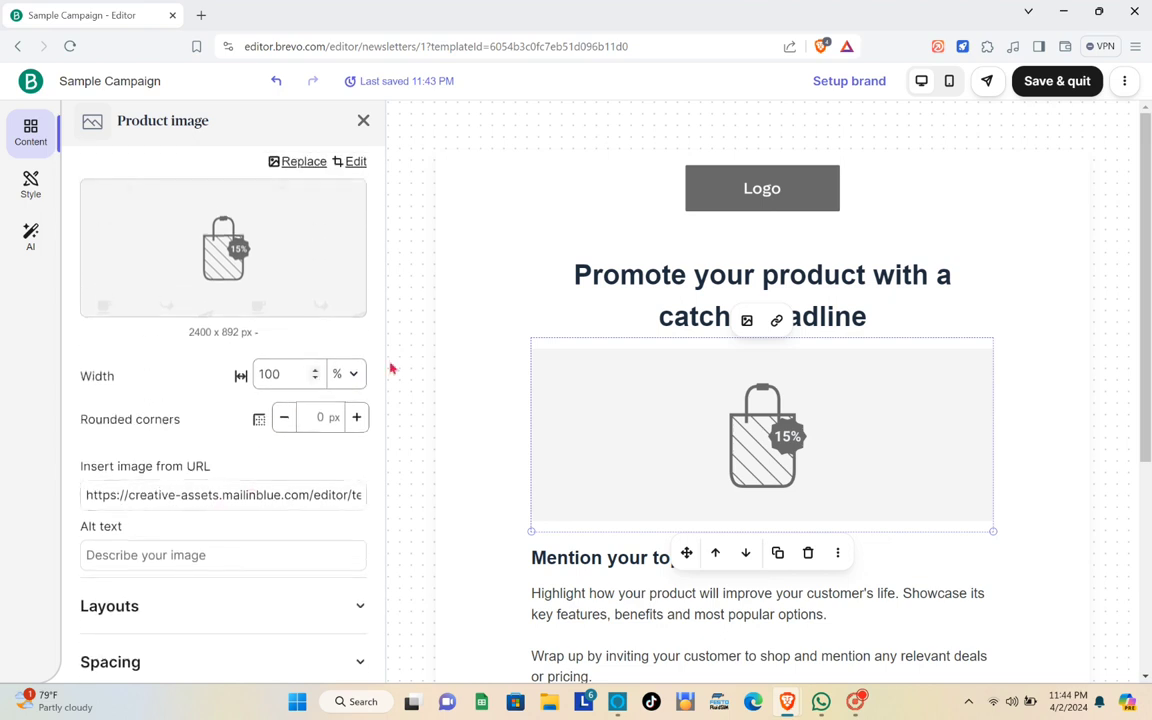
pyautogui.click(362, 121)
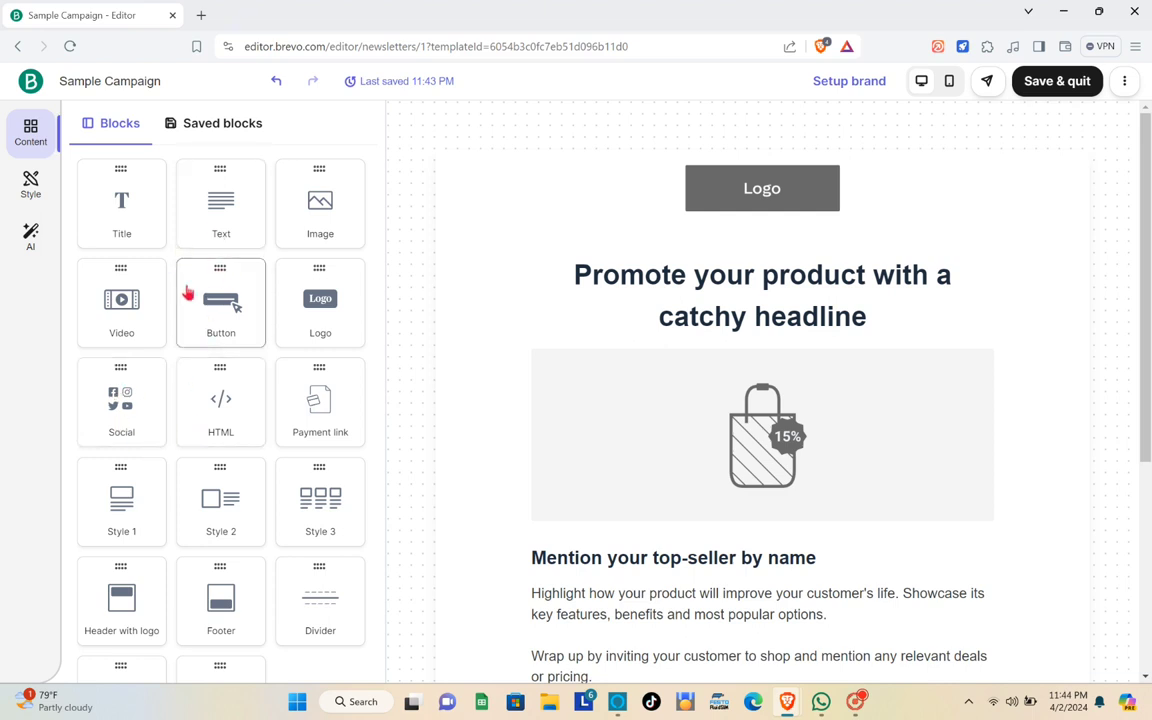
# - Drop a Social block under the headline and check its Facebook, X, YouTube and LinkedIn link fields
pyautogui.moveTo(119, 388); pyautogui.dragTo(614, 330)
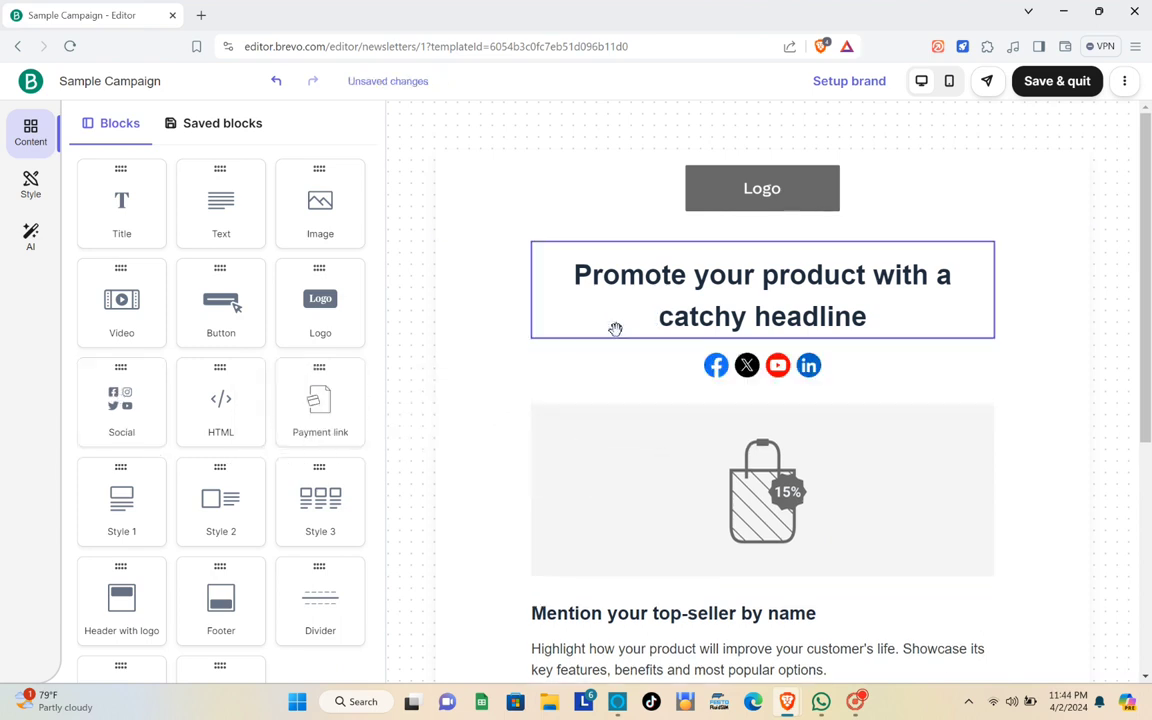
pyautogui.click(768, 384)
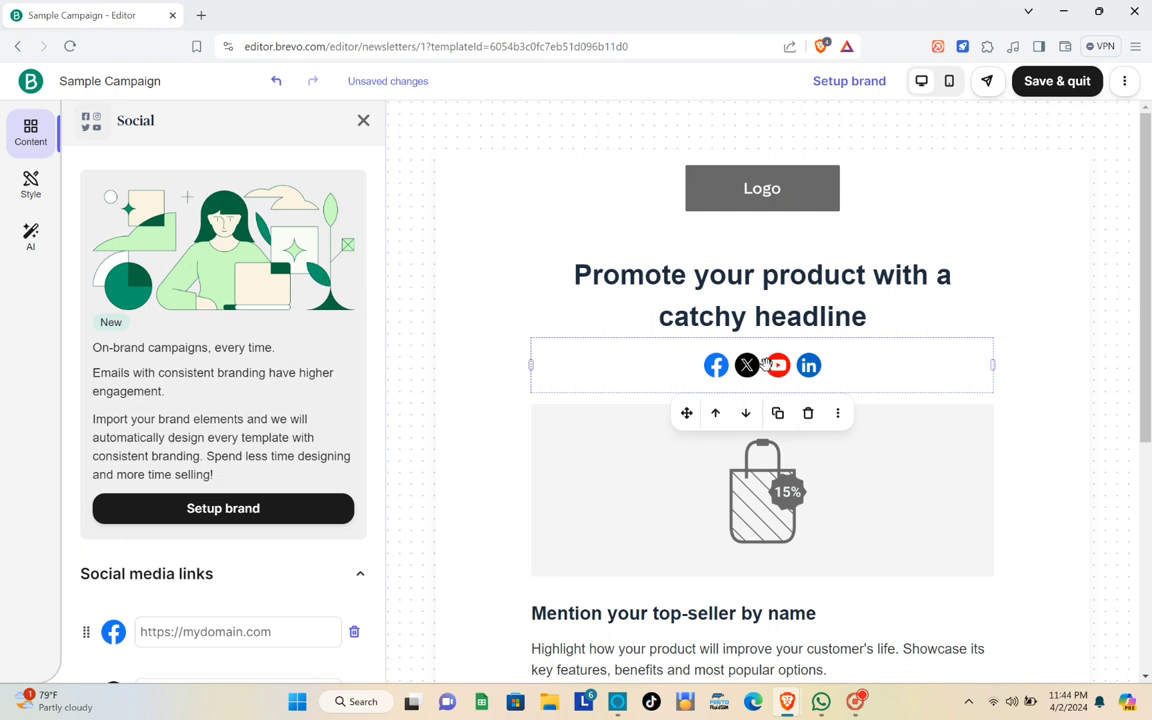
pyautogui.scroll(-5, 228, 475)
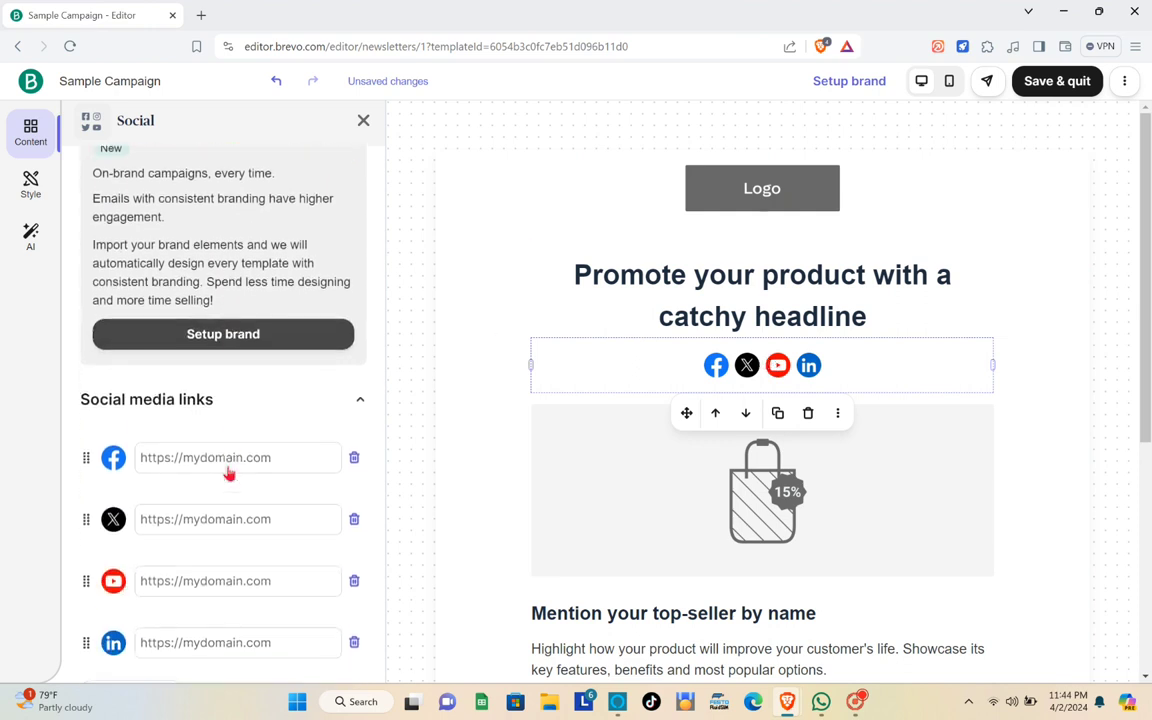
pyautogui.click(283, 323)
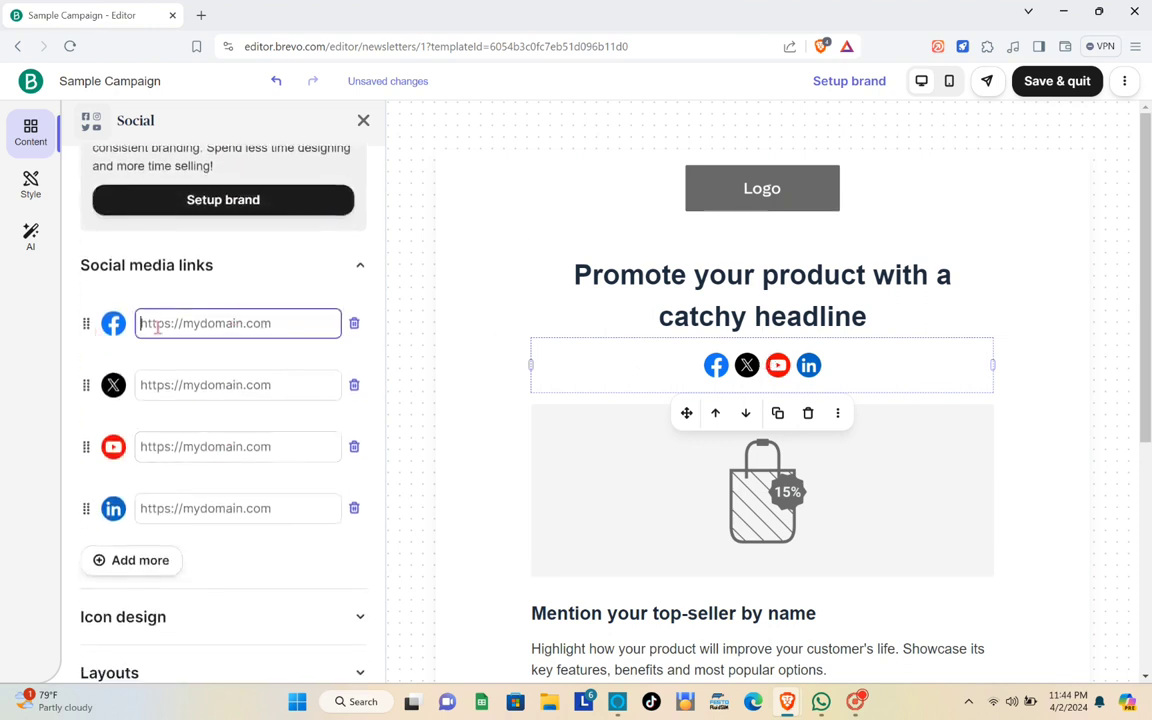
pyautogui.click(200, 387)
pyautogui.click(195, 444)
pyautogui.click(193, 505)
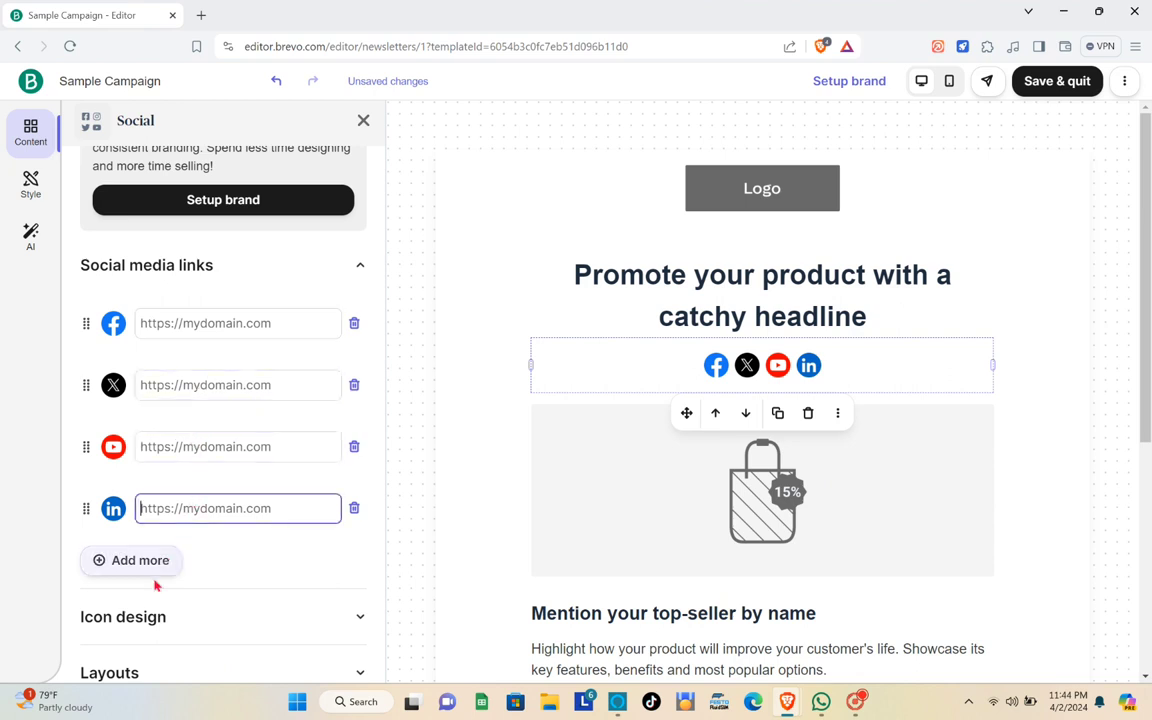
# - Browse the extra social networks list without adding any, then close the Social panel
pyautogui.scroll(-1, 154, 560)
pyautogui.click(128, 490)
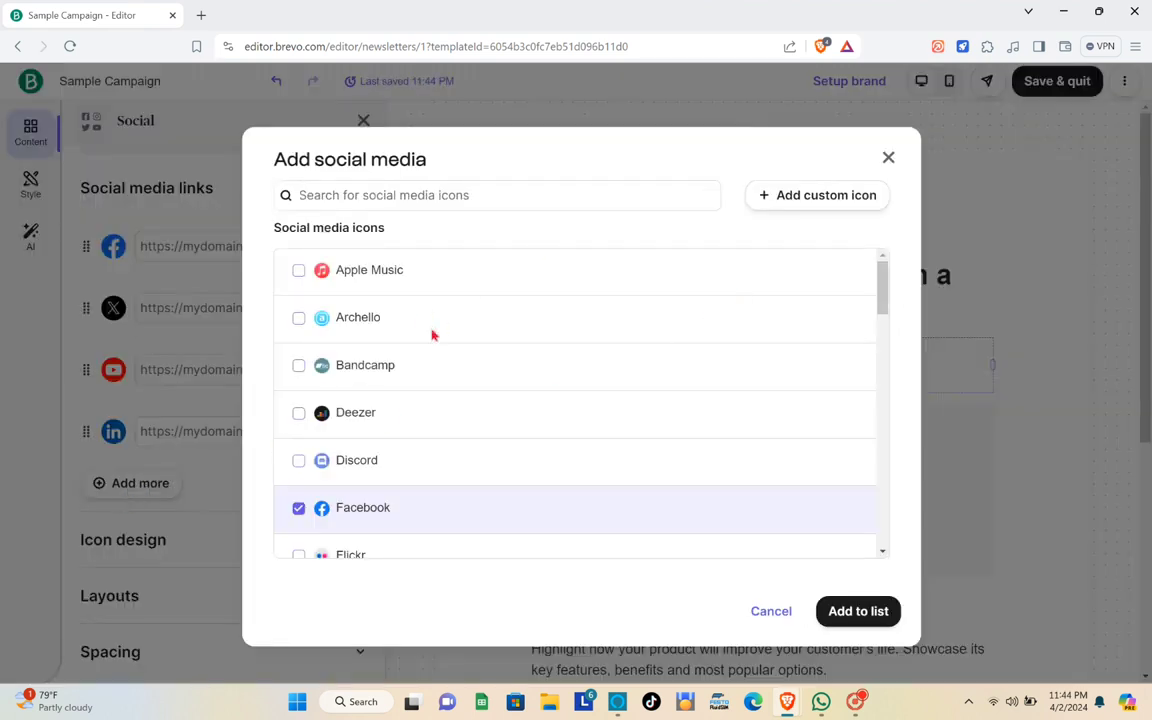
pyautogui.scroll(-5, 422, 316)
pyautogui.click(888, 158)
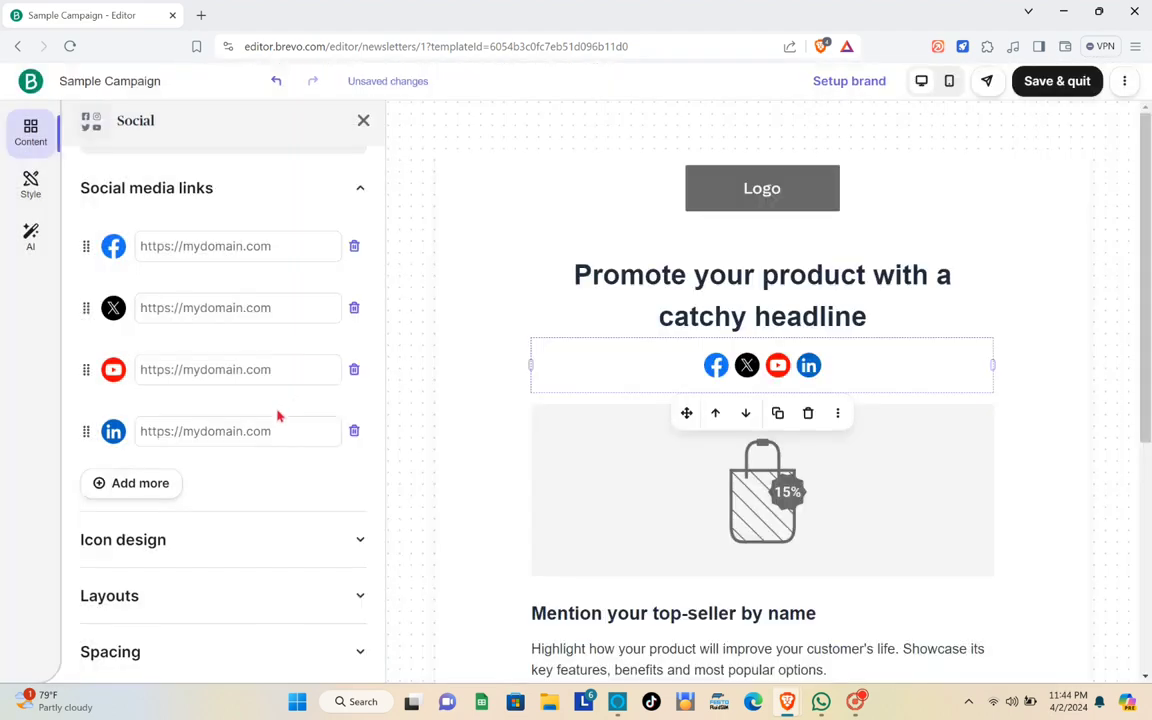
pyautogui.click(364, 121)
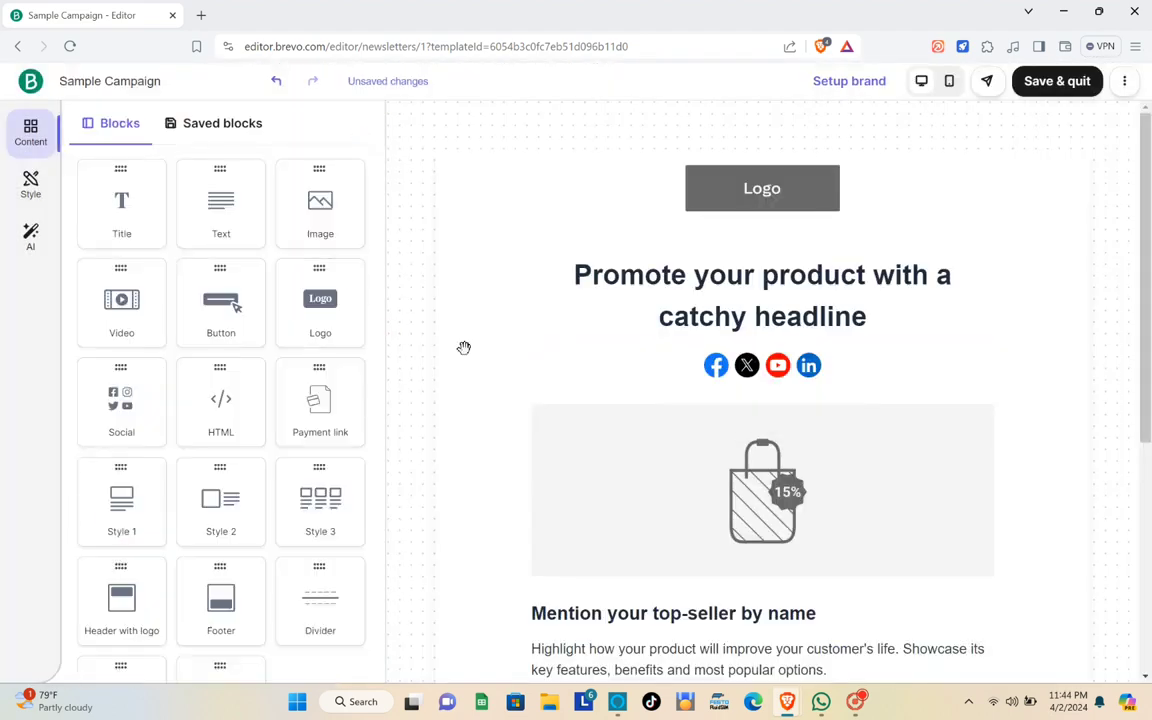
# - Preview the email in mobile layout, then Save & quit back to the Sample Campaign setup page
pyautogui.scroll(-2, 789, 159)
pyautogui.scroll(2, 830, 250)
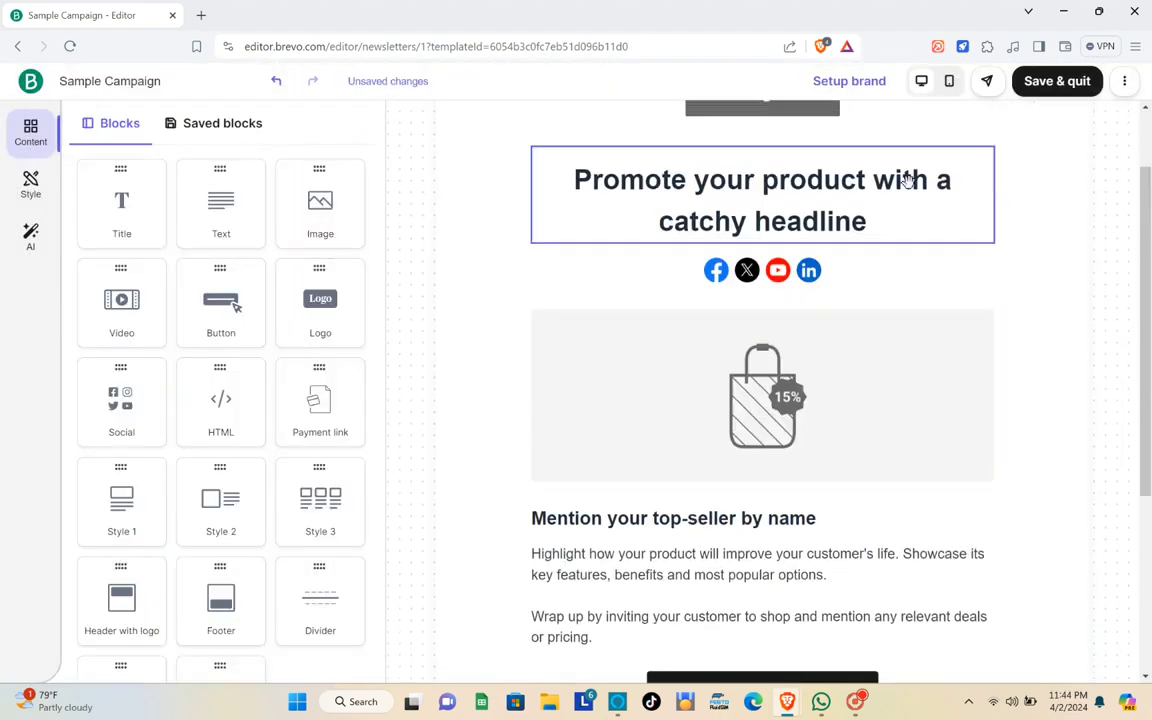
pyautogui.click(948, 88)
pyautogui.scroll(-3, 795, 420)
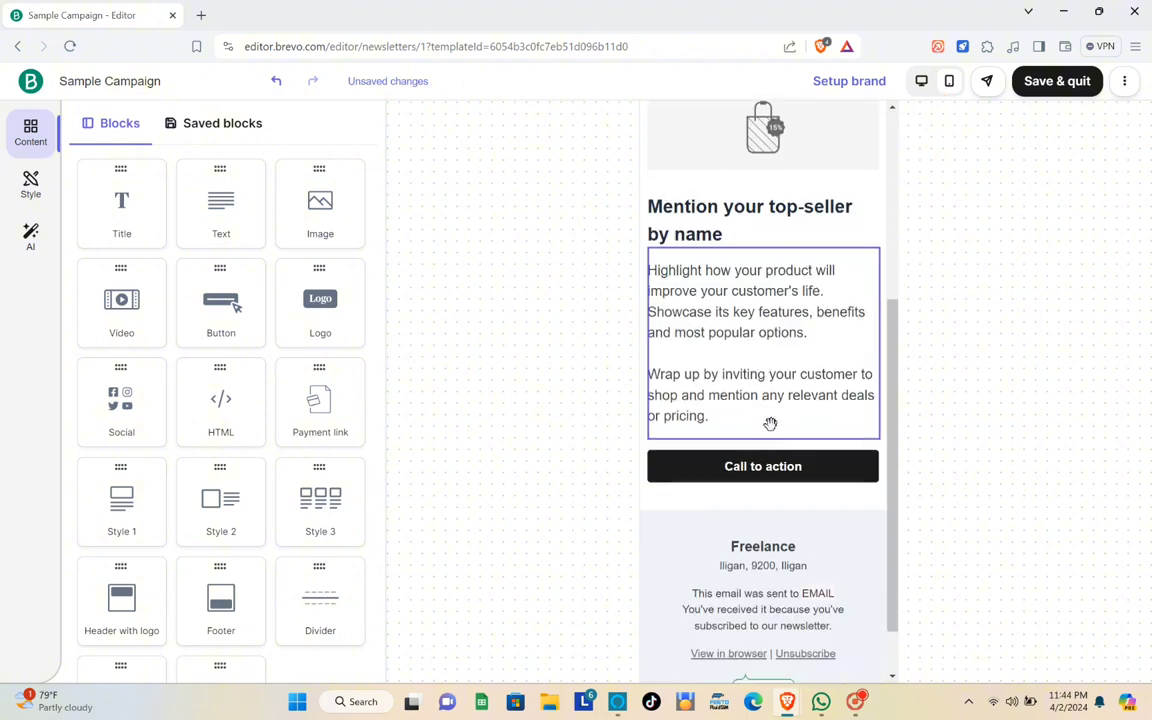
pyautogui.scroll(5, 800, 487)
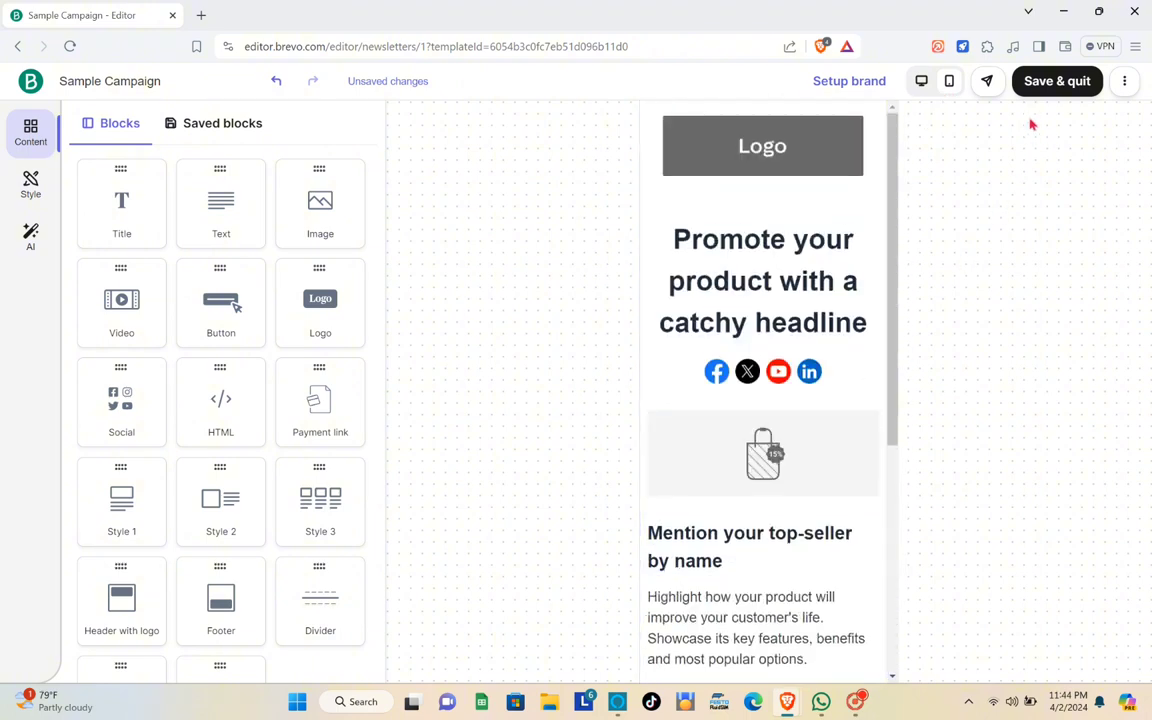
pyautogui.click(988, 84)
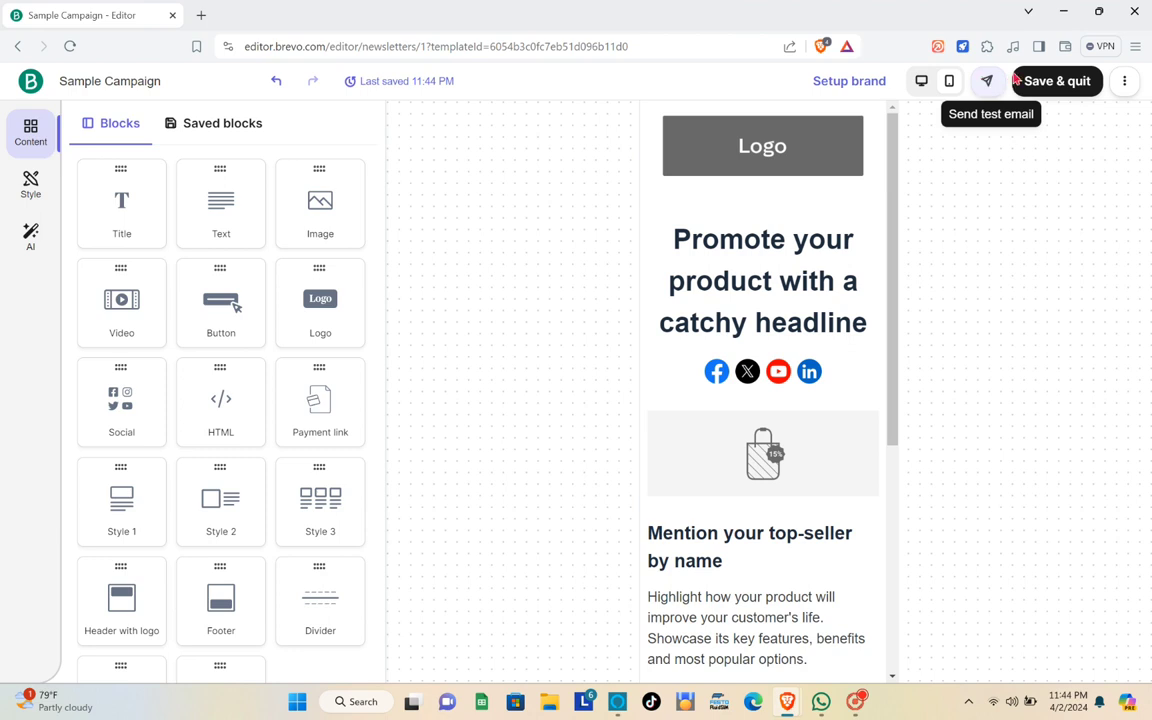
pyautogui.click(1066, 90)
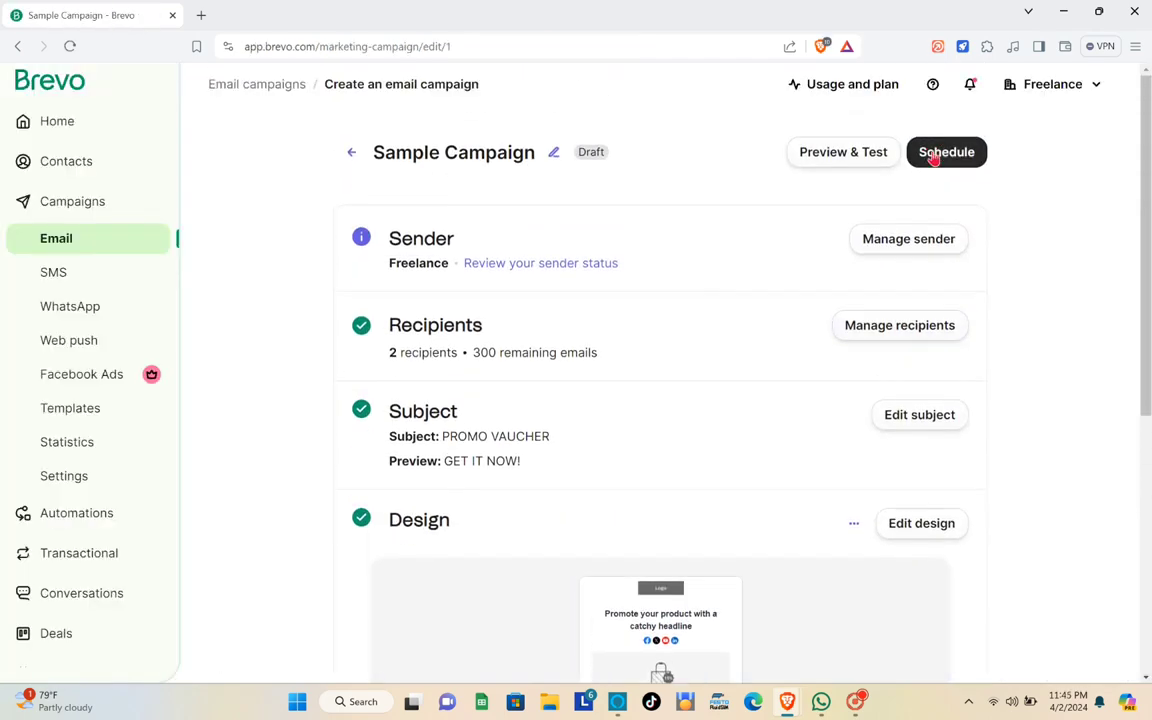
# - Close the Schedule panel without setting a send time and go to the Home dashboard
pyautogui.click(934, 153)
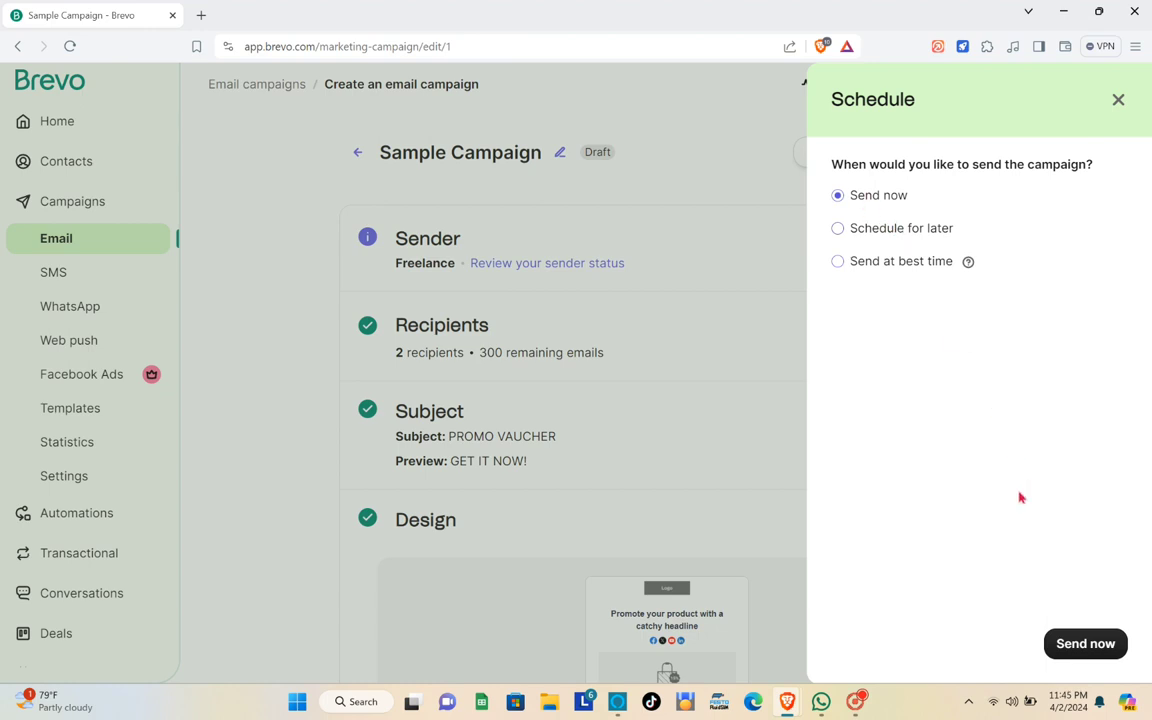
pyautogui.click(1118, 99)
pyautogui.scroll(-1, 540, 260)
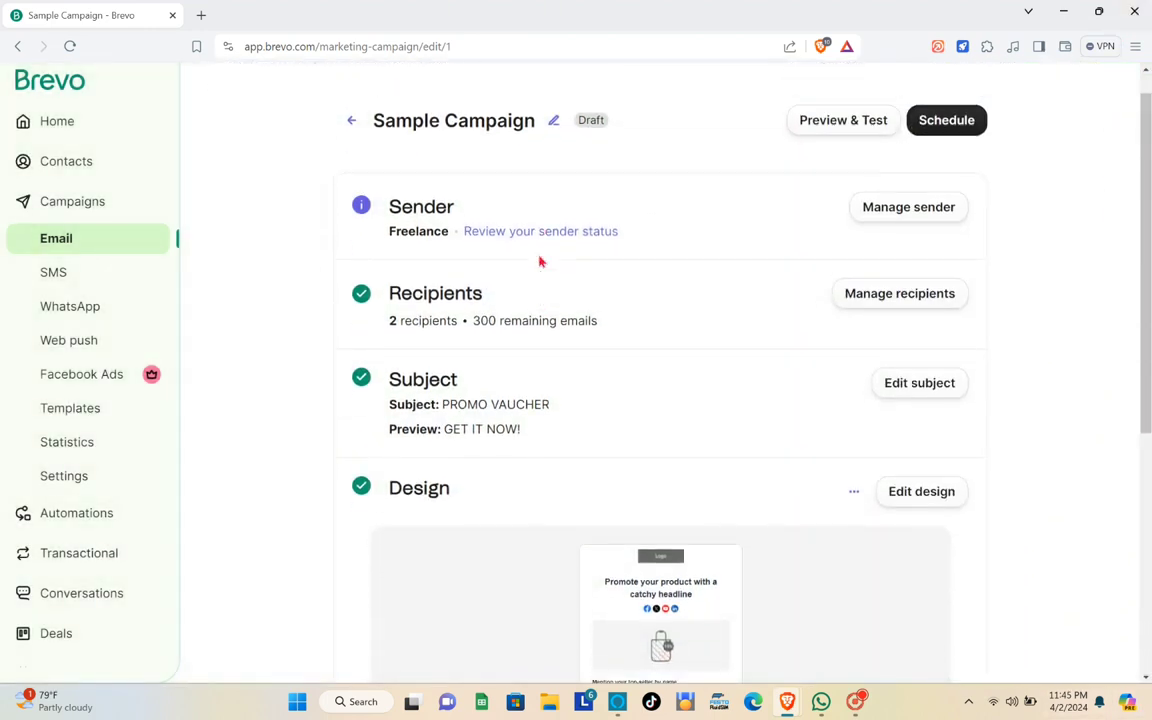
pyautogui.scroll(1, 540, 260)
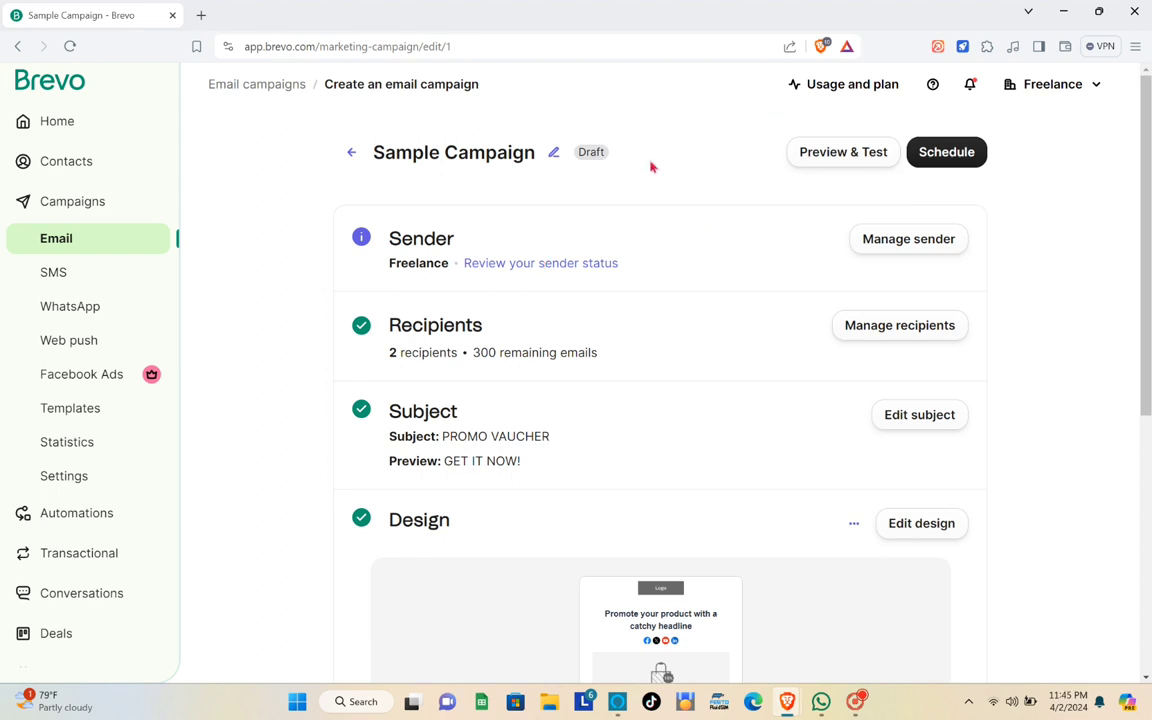
pyautogui.scroll(-2, 380, 255)
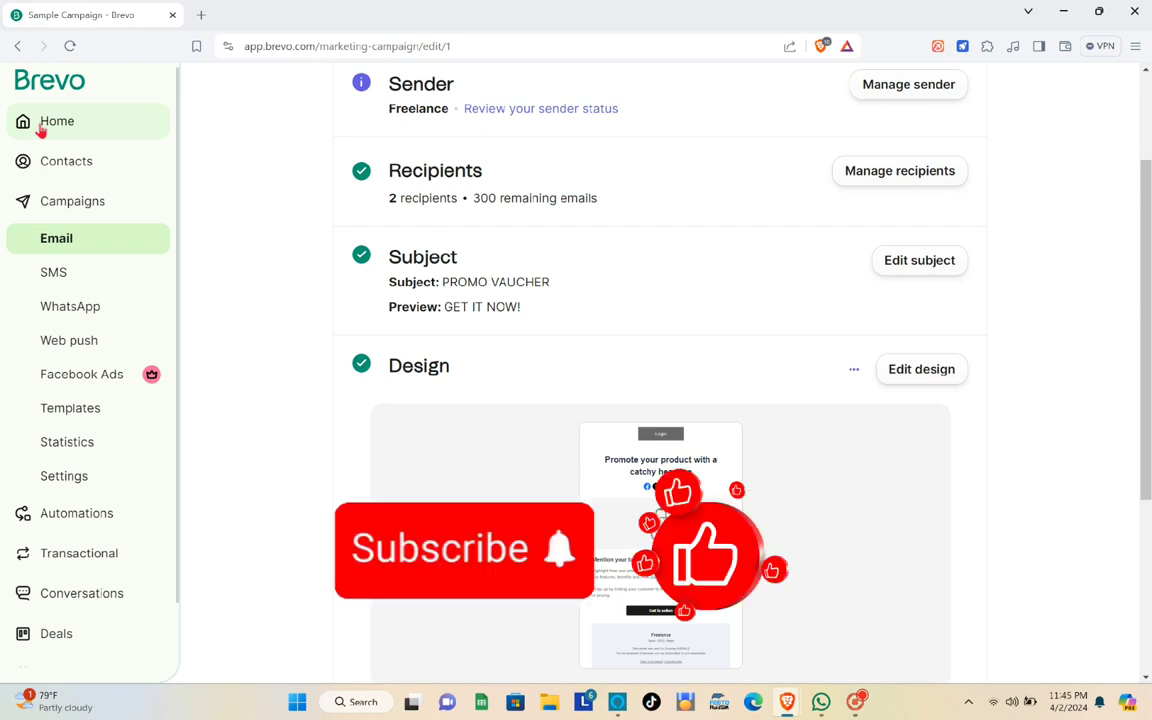
pyautogui.click(48, 126)
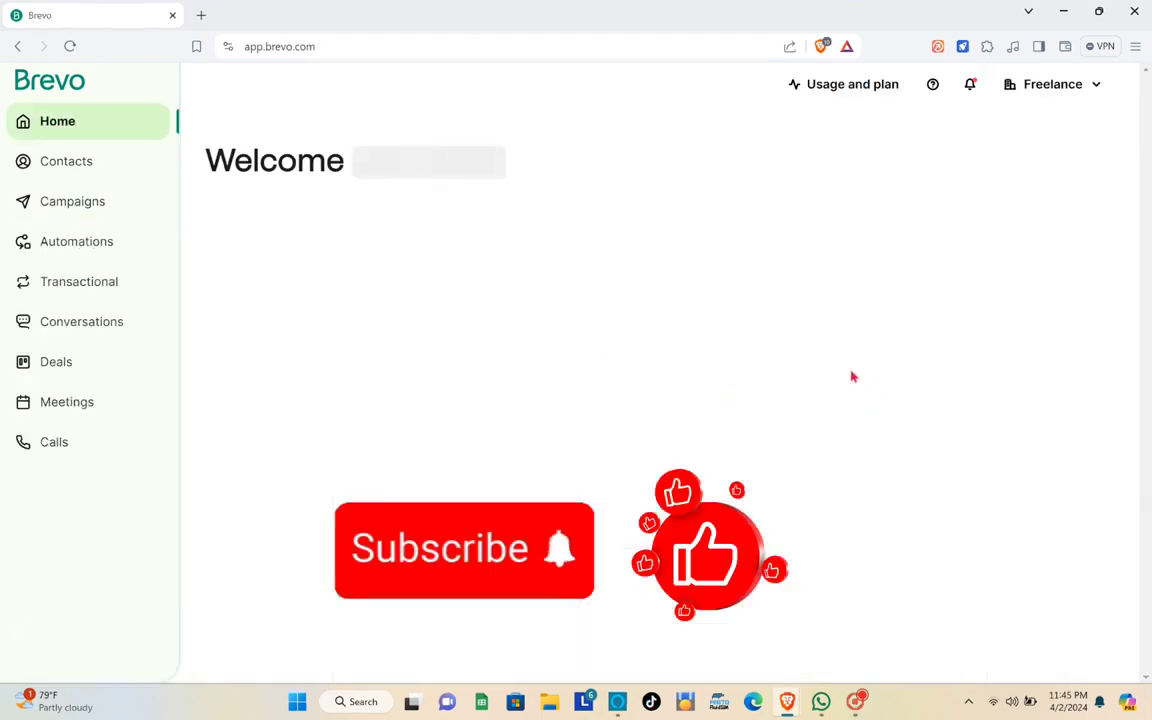